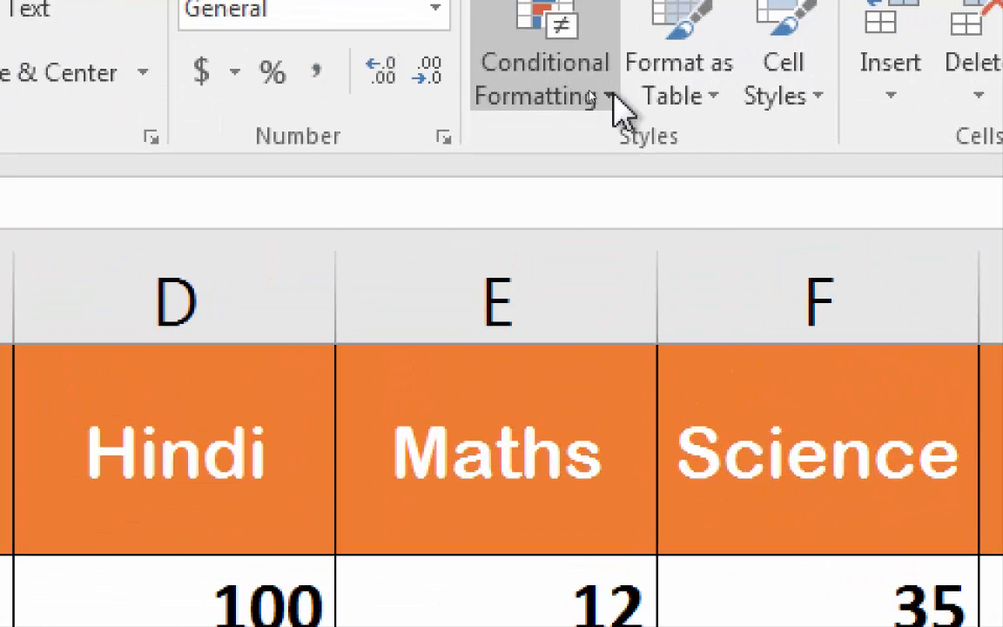
click(599, 98)
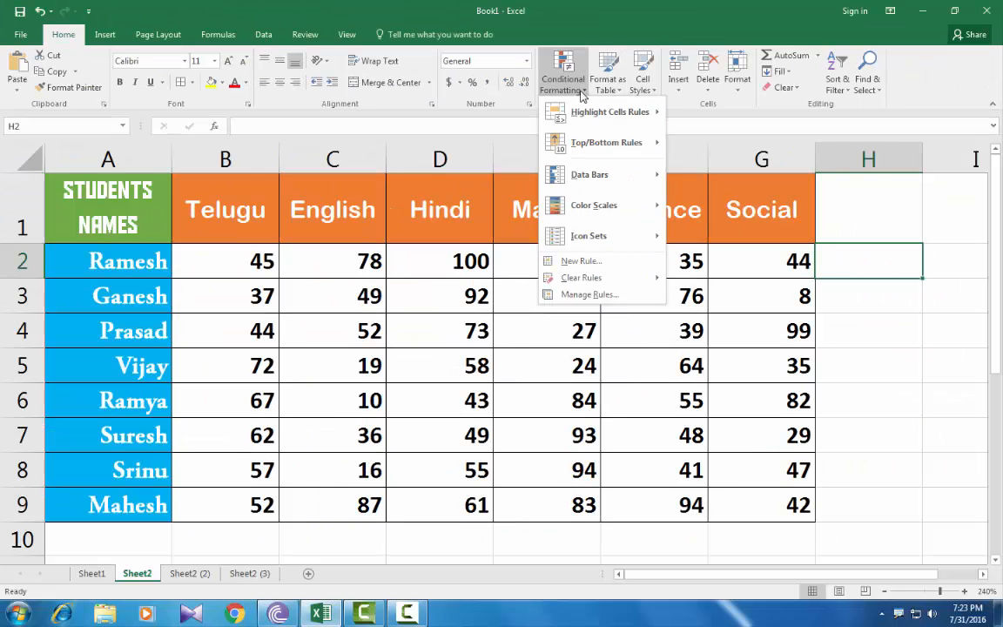
click(880, 346)
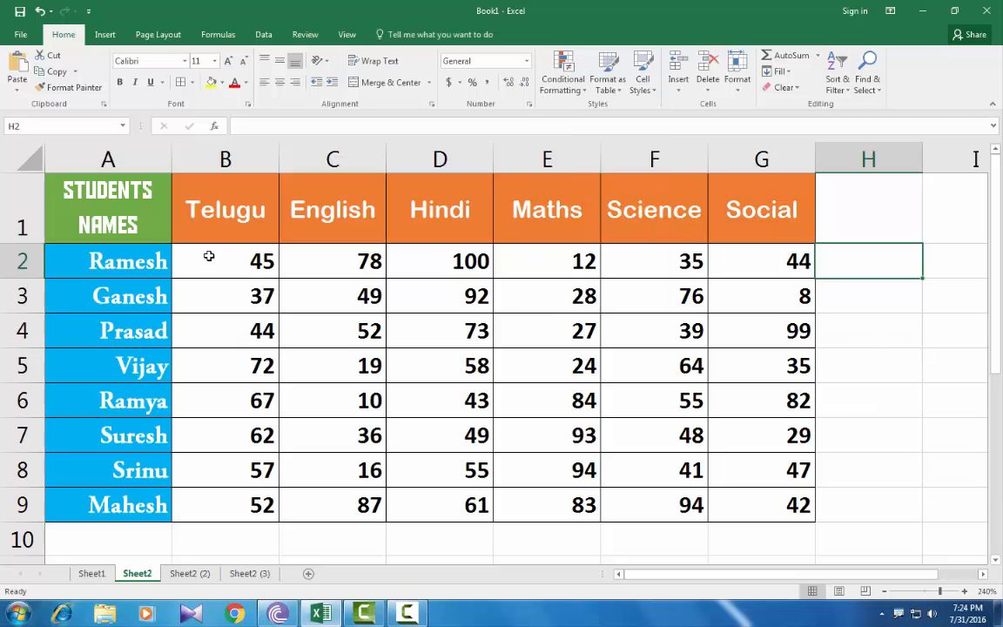
Preview a Greater Than highlight rule on the marks in B2:G9, trying thresholds of 90 and 20
drag(209, 258, 732, 505)
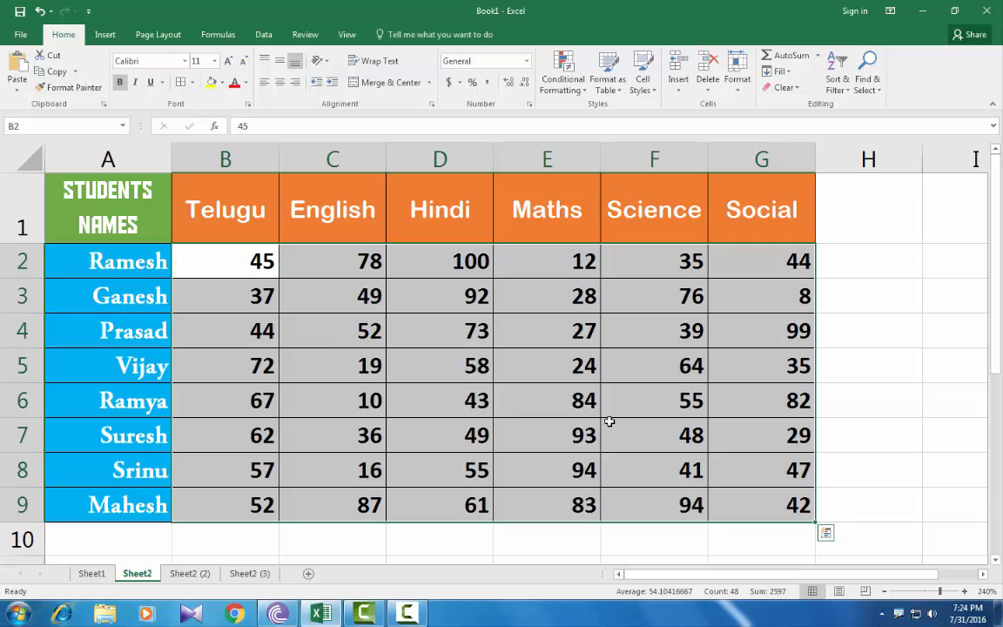
click(584, 91)
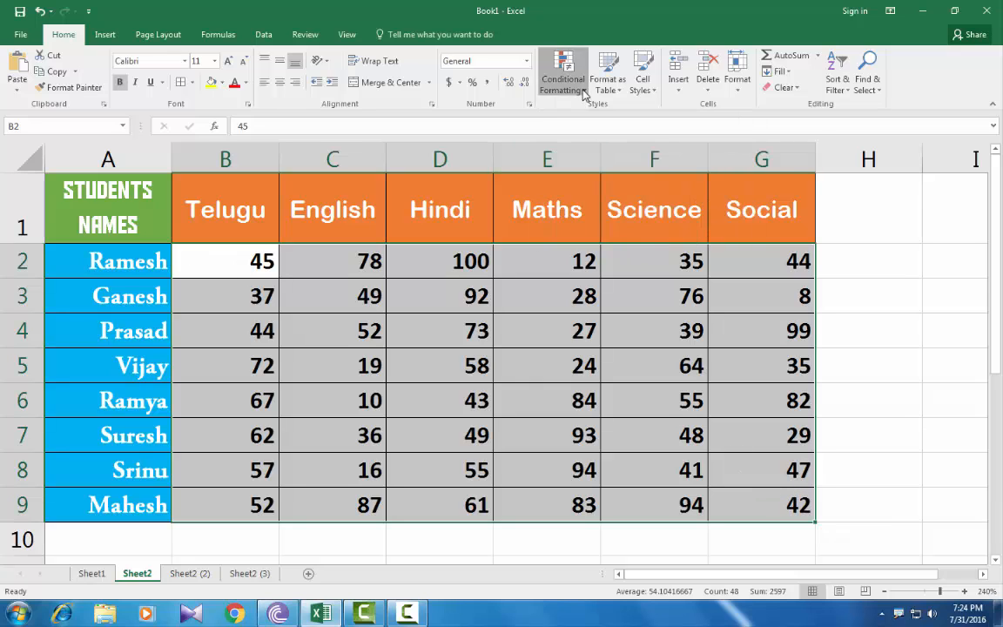
mouse_move(584, 125)
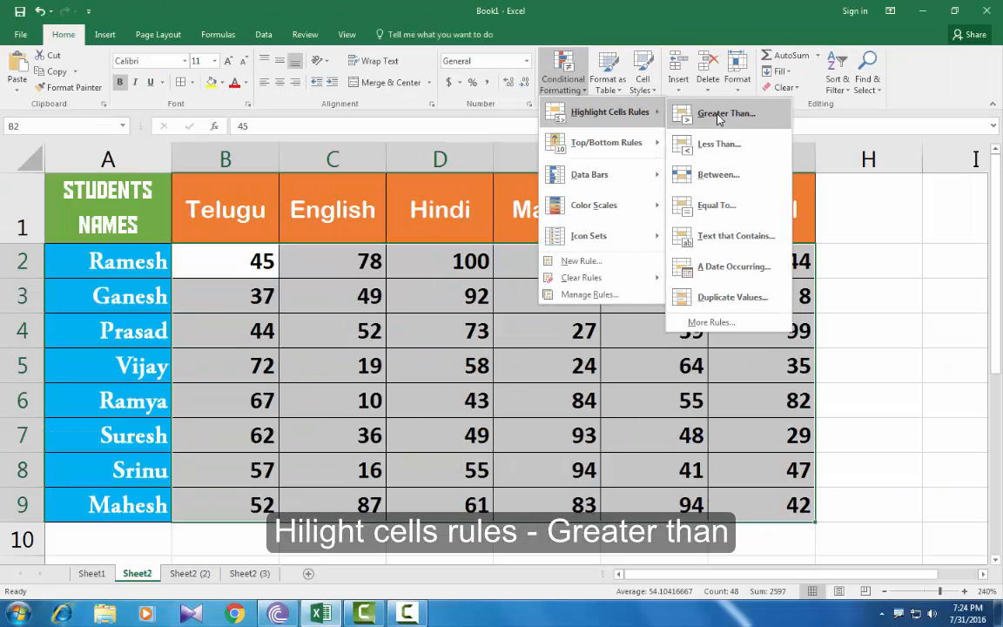
click(799, 140)
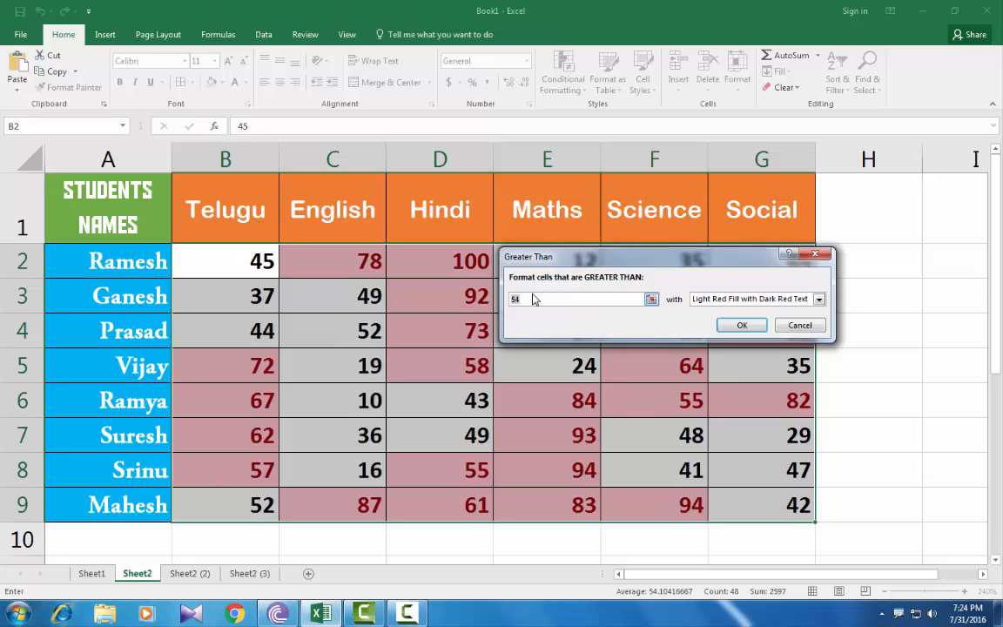
drag(522, 255, 546, 200)
drag(594, 174, 602, 147)
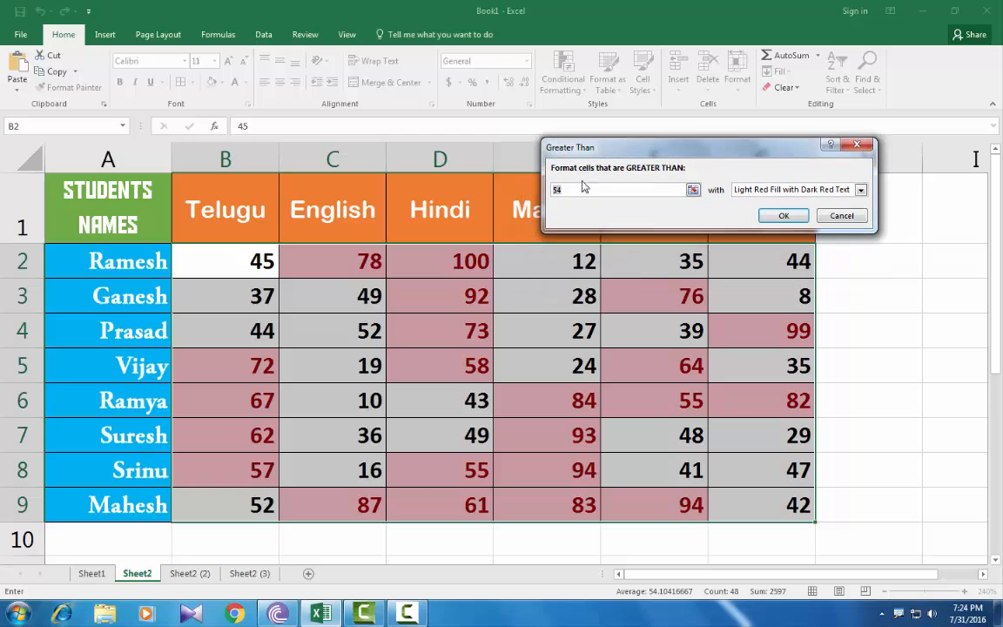
text(90)
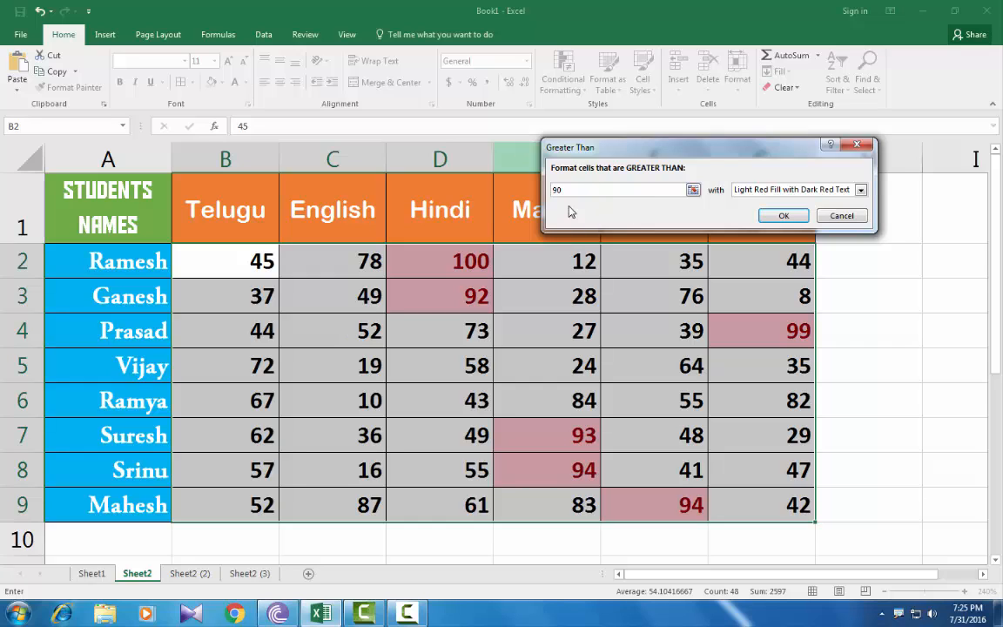
drag(571, 188, 495, 184)
text(20)
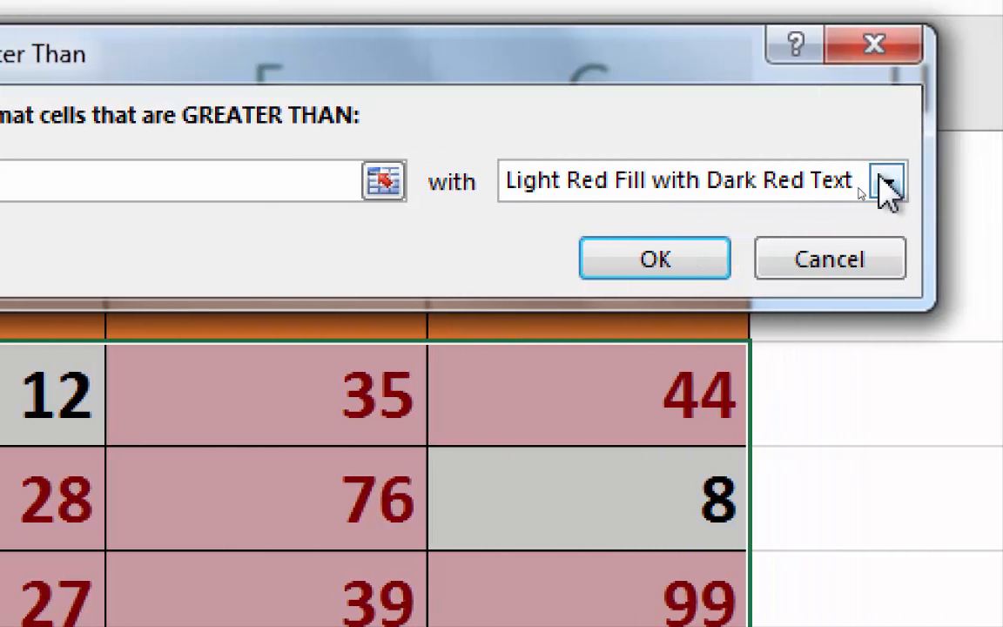
Try Yellow Fill with Dark Yellow Text, Light Red Fill and Light Red Fill with Dark Red Text for the rule, and cancel it
click(893, 185)
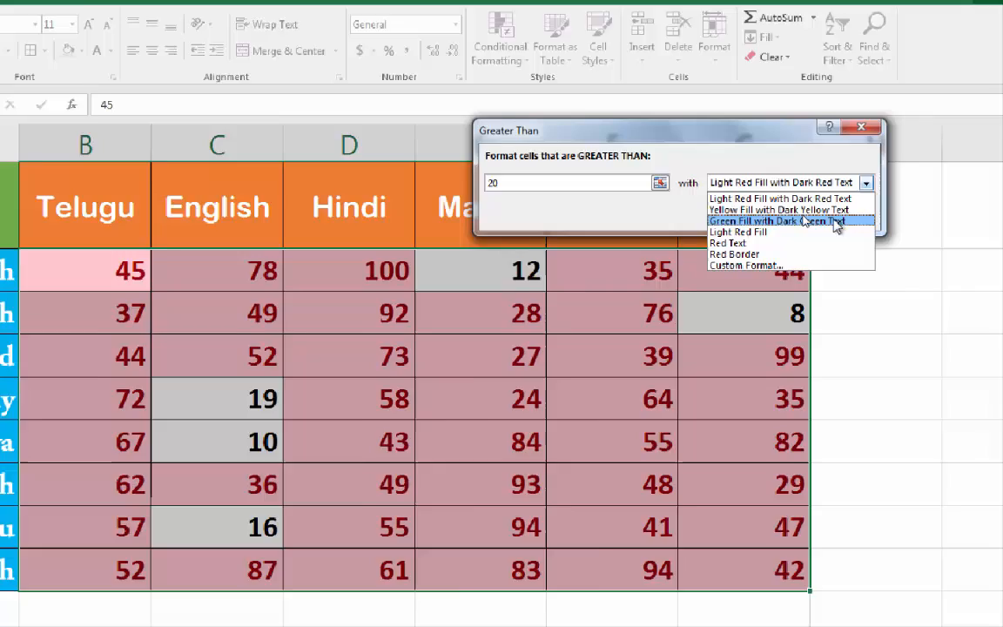
click(818, 247)
click(853, 191)
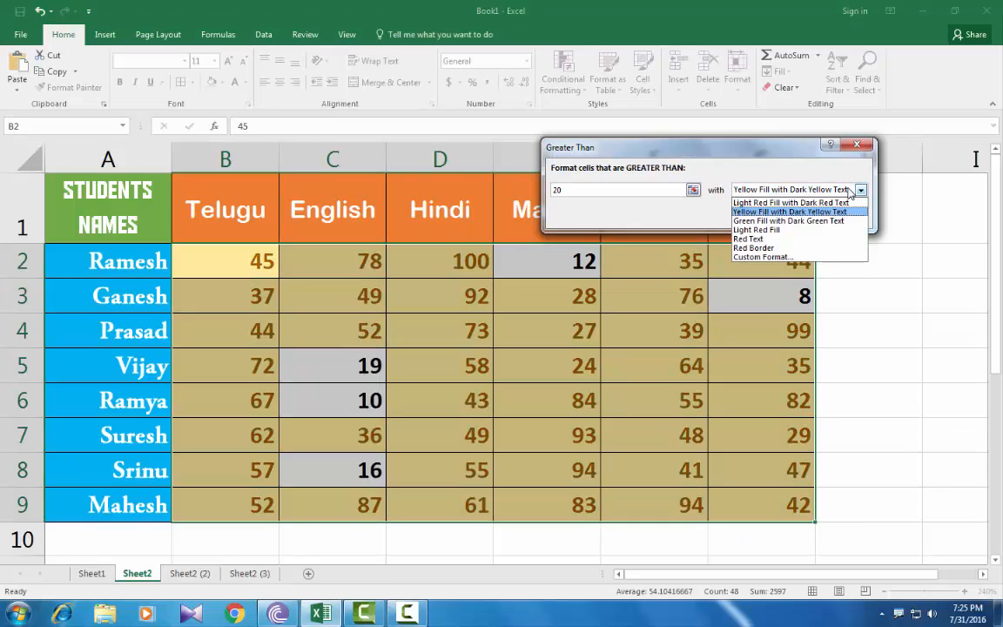
click(770, 230)
click(781, 191)
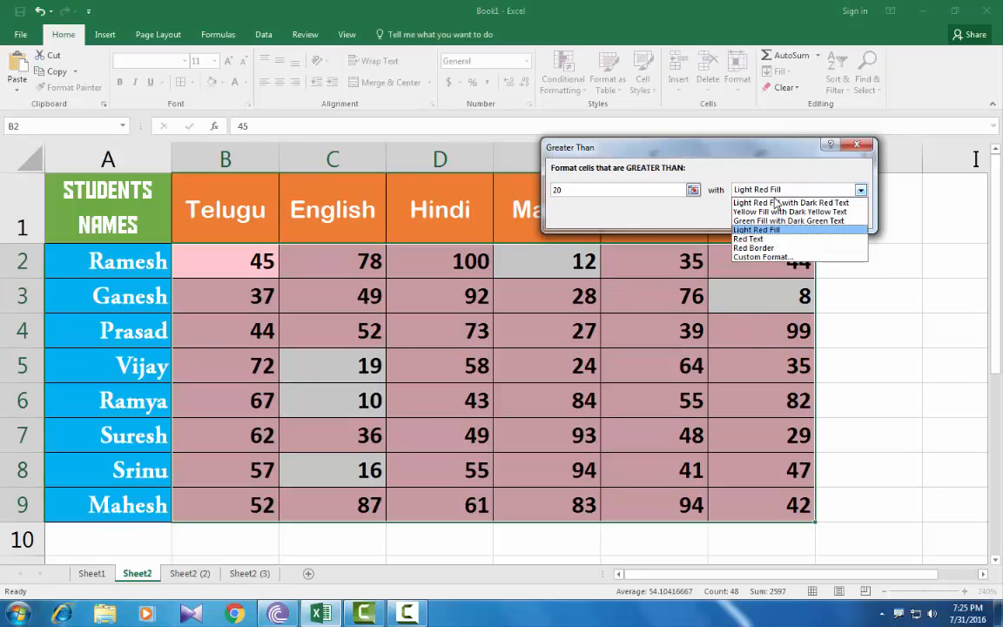
click(773, 201)
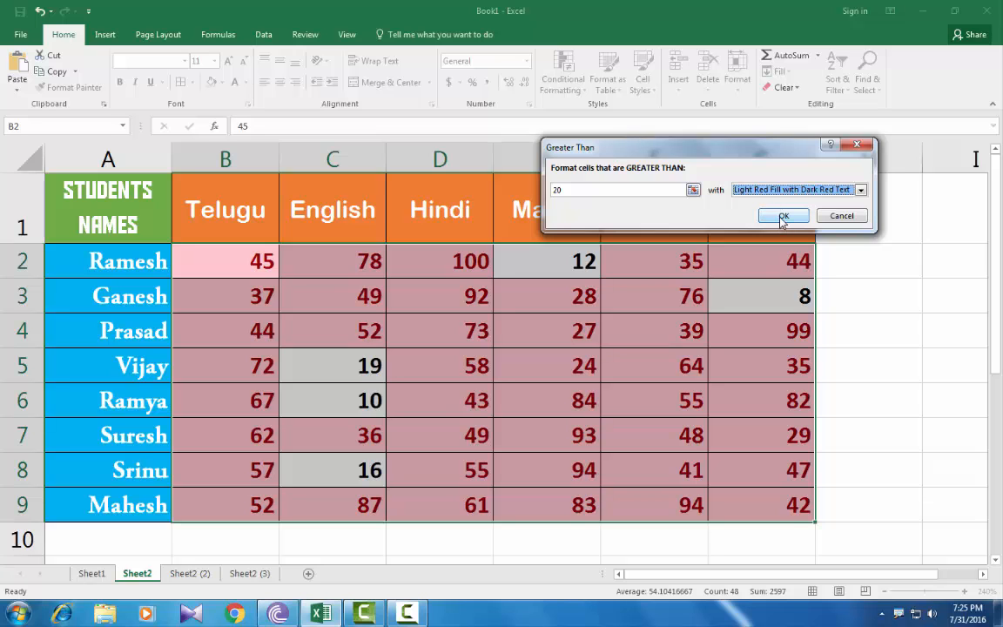
click(849, 216)
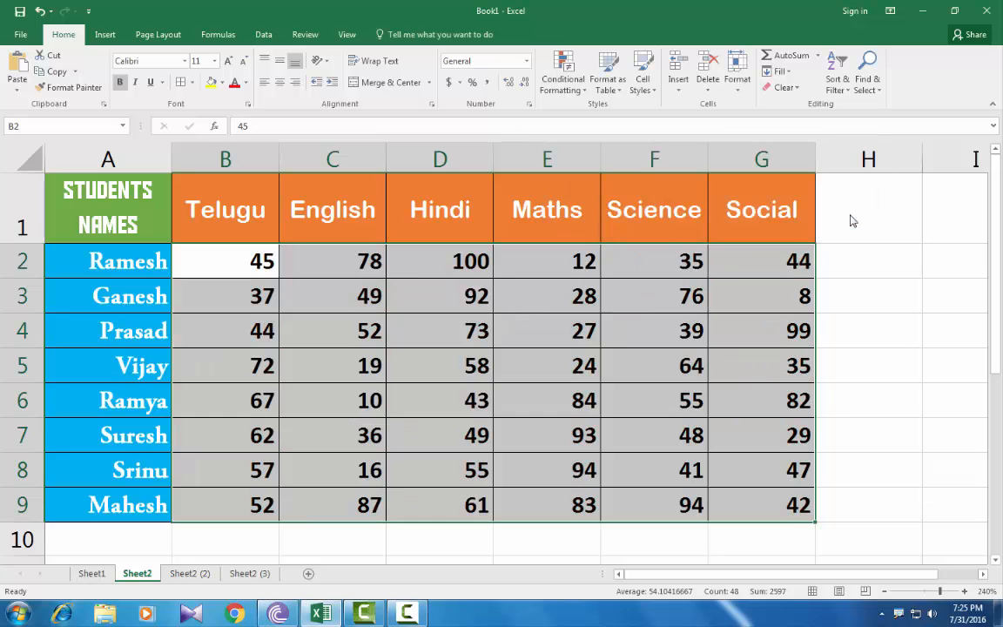
Reselect the marks in B2:G9, preview a Less Than highlight rule with thresholds of 80 and 10, and cancel it
click(902, 318)
drag(204, 260, 739, 498)
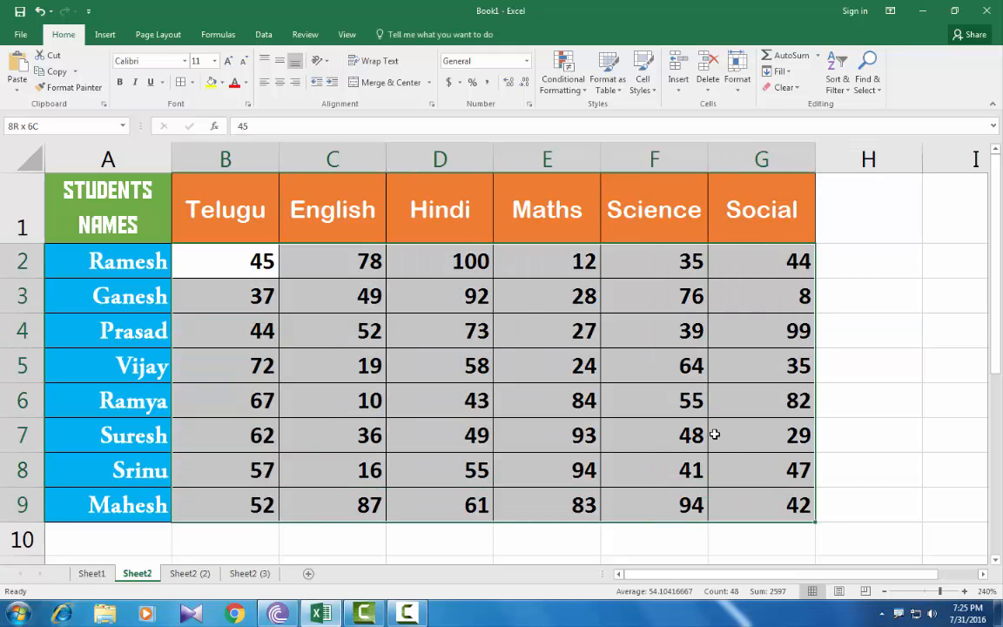
click(566, 76)
mouse_move(571, 114)
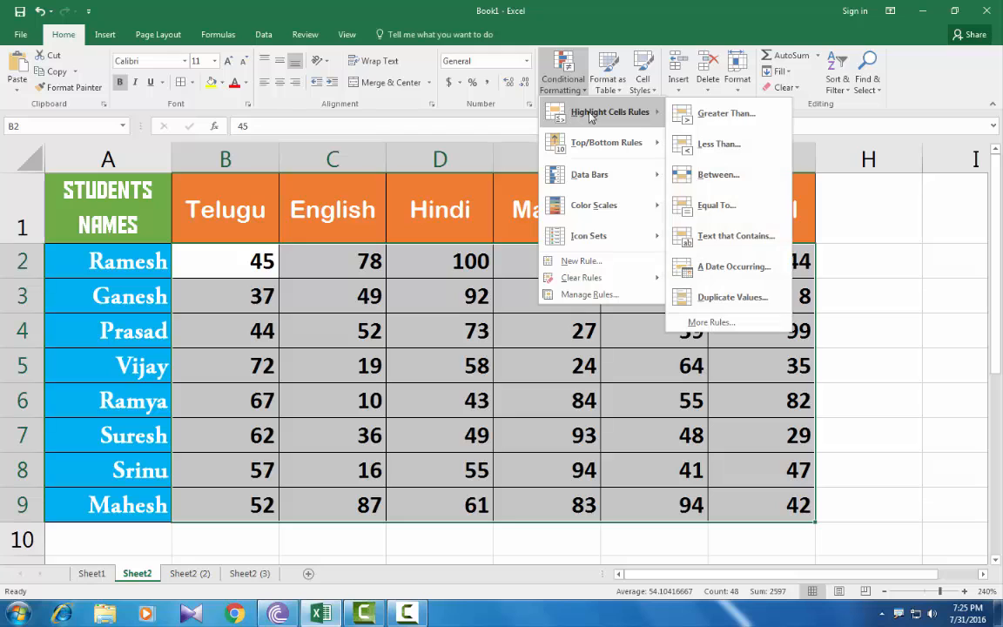
click(704, 144)
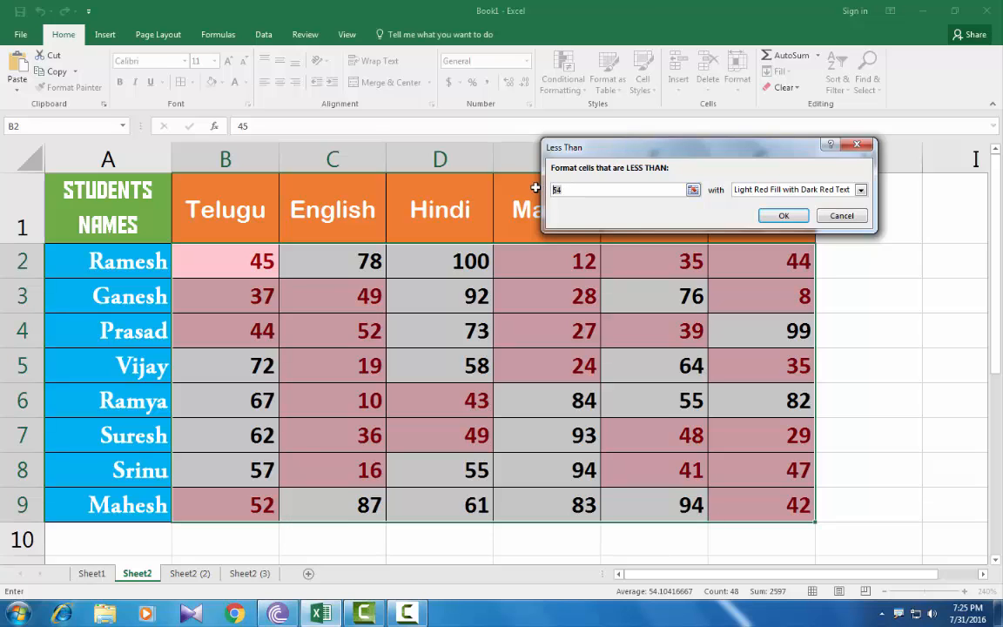
text(80)
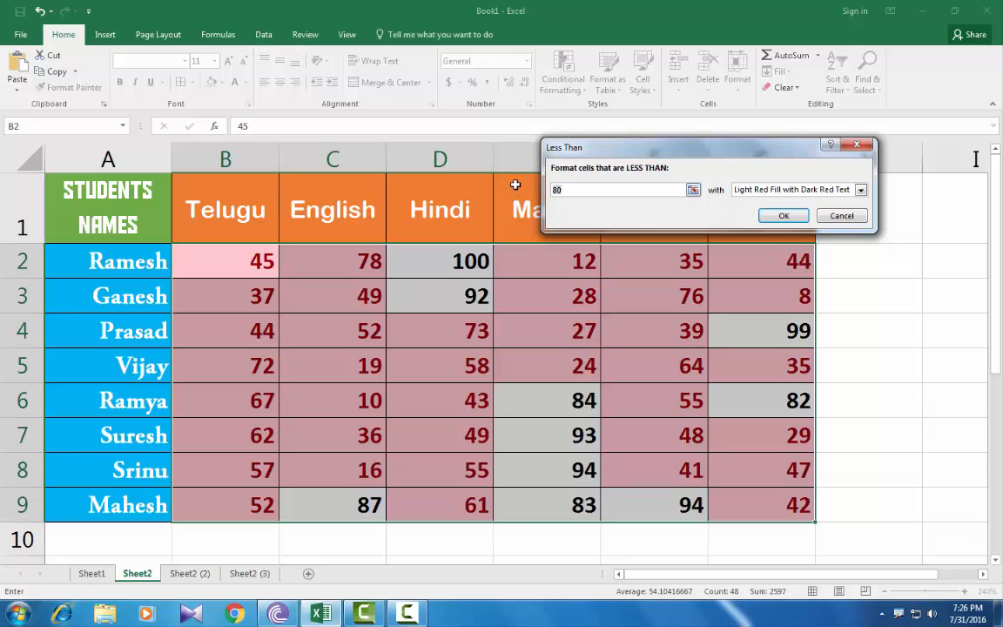
key(BackSpace)
key(BackSpace)
text(10)
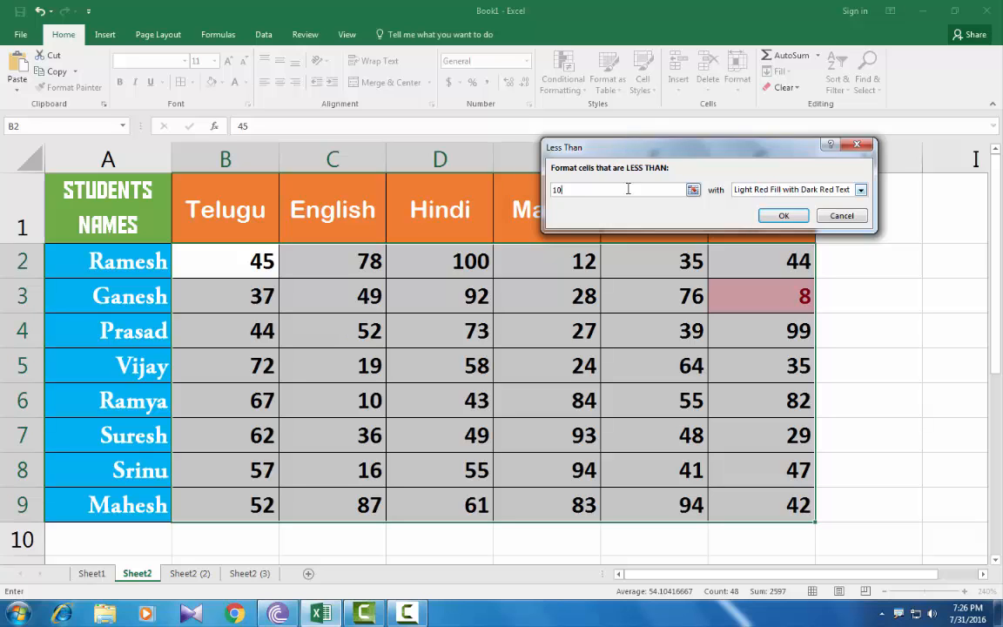
click(841, 216)
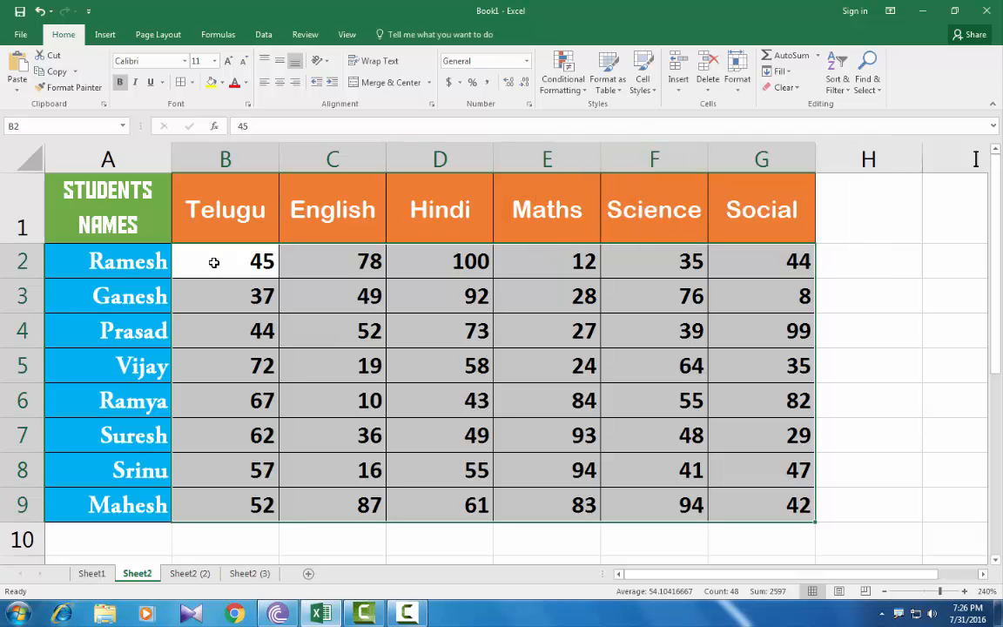
Preview a Between highlight rule from 50 to 75 on the selected marks, and cancel it
click(562, 79)
mouse_move(609, 111)
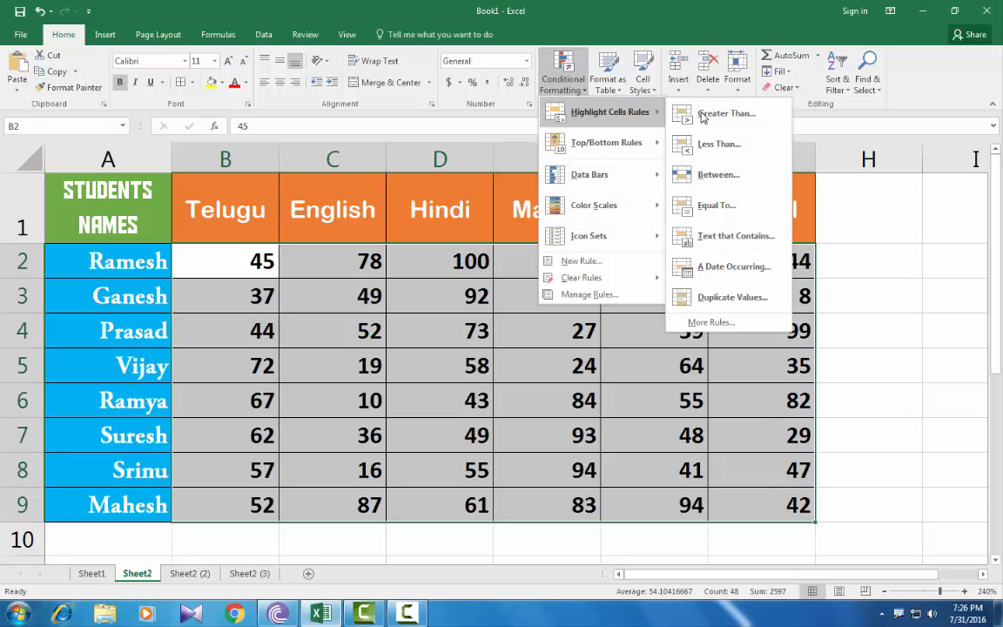
click(704, 176)
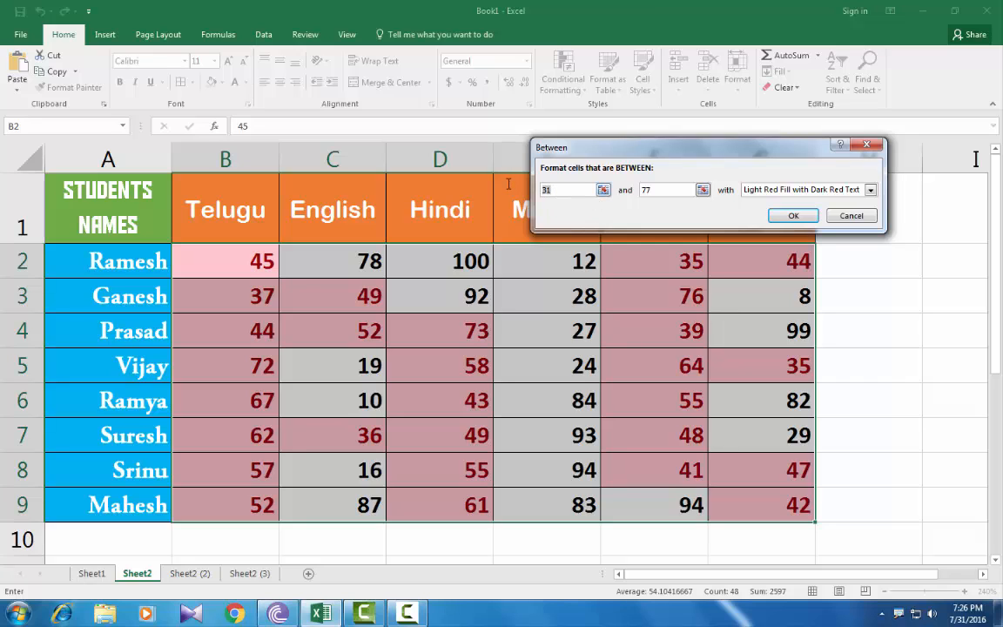
text(50)
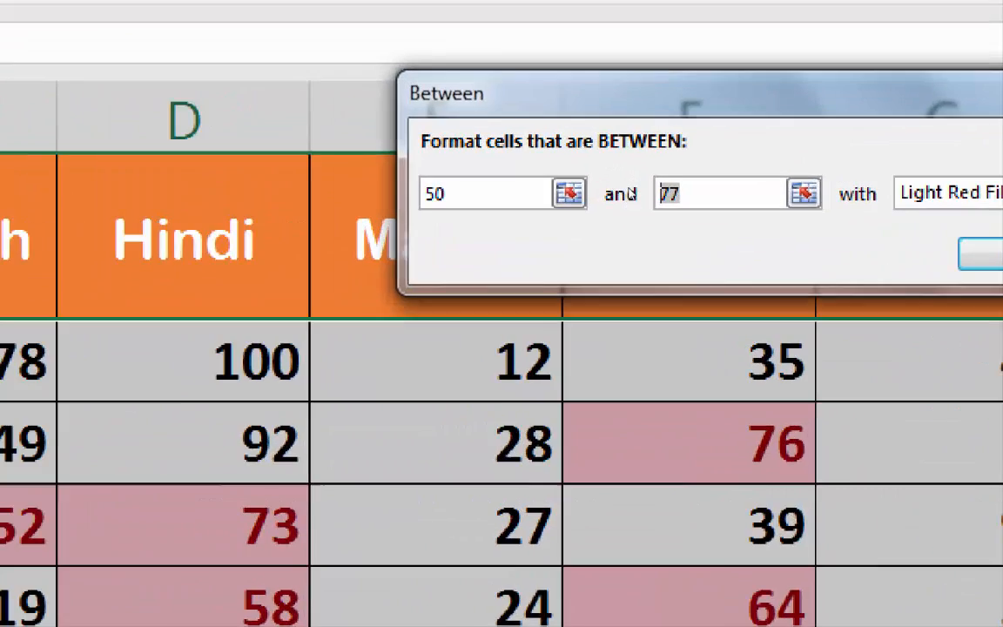
text(75)
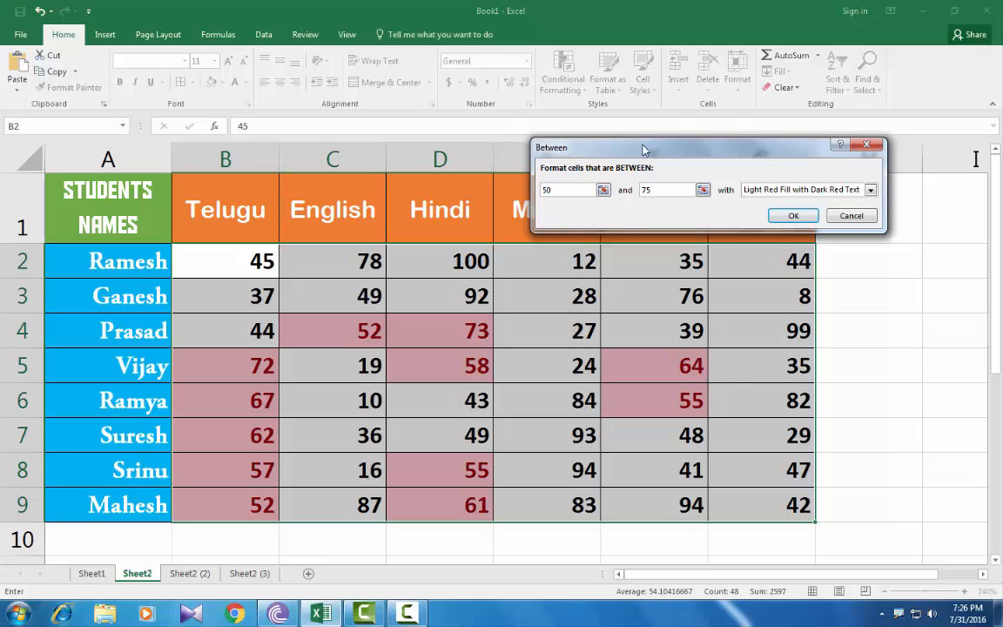
drag(644, 147, 646, 89)
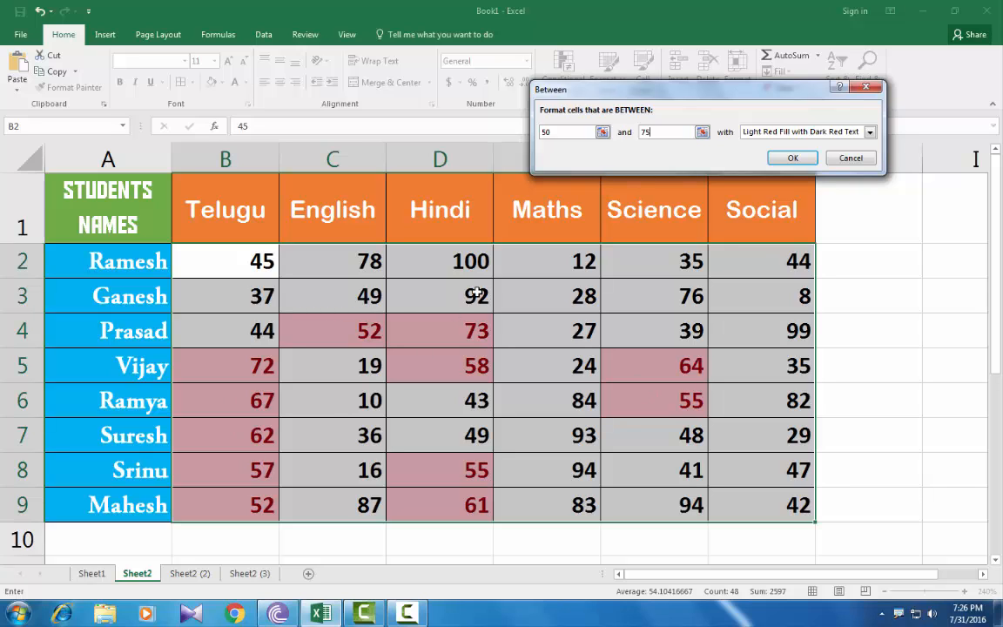
click(849, 159)
Preview an Equal To highlight rule on the selected marks with the values 44, 35 and 87, and cancel it
click(567, 87)
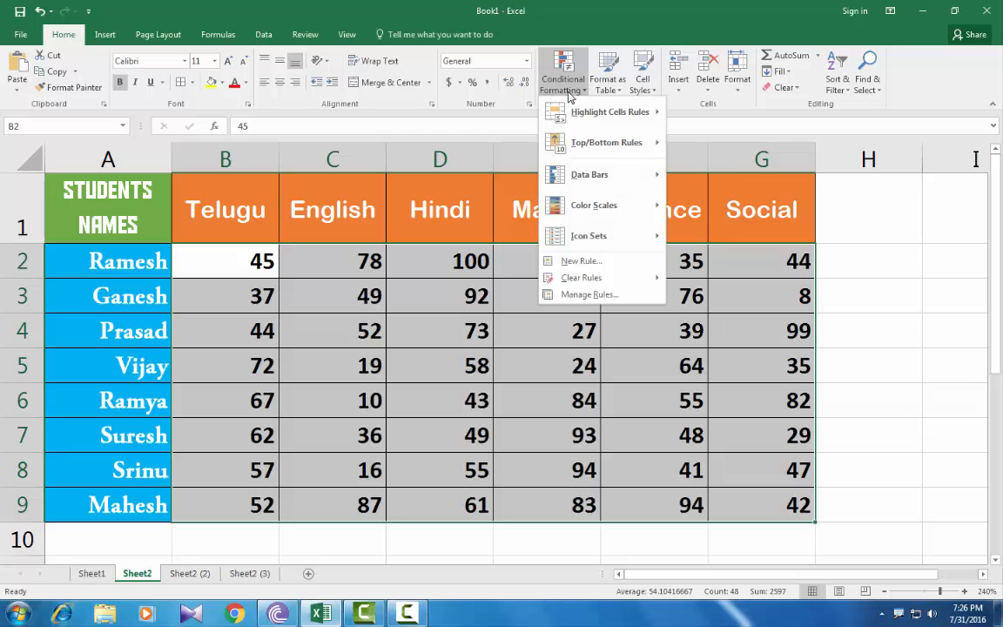
mouse_move(601, 111)
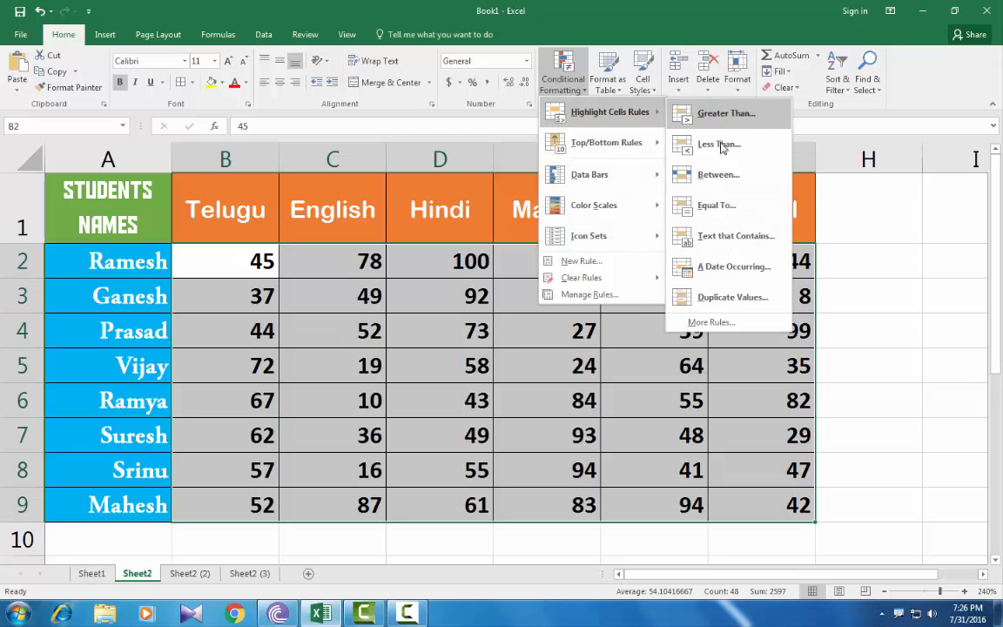
click(683, 206)
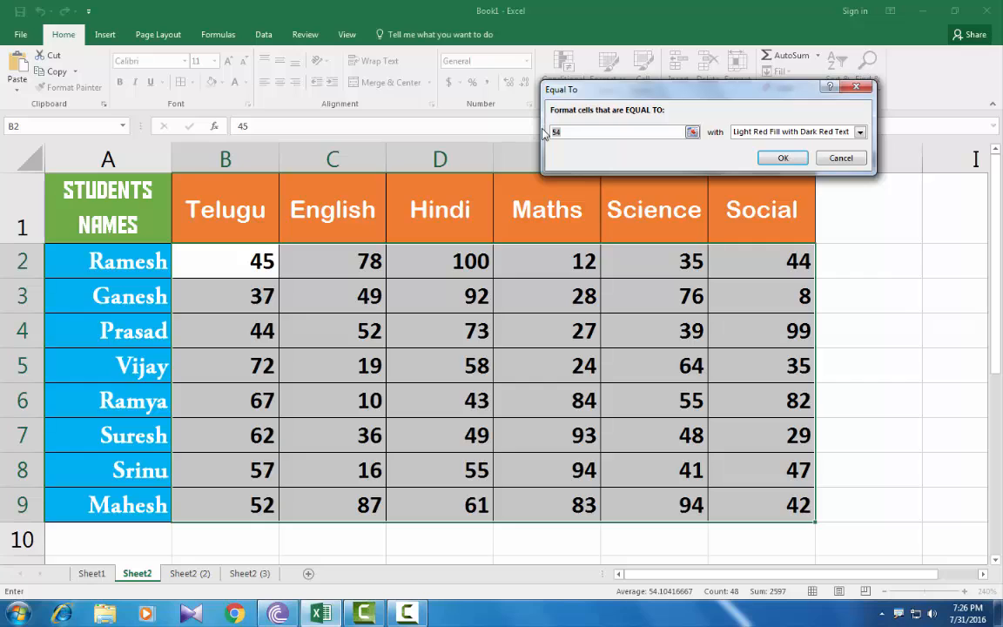
text(44)
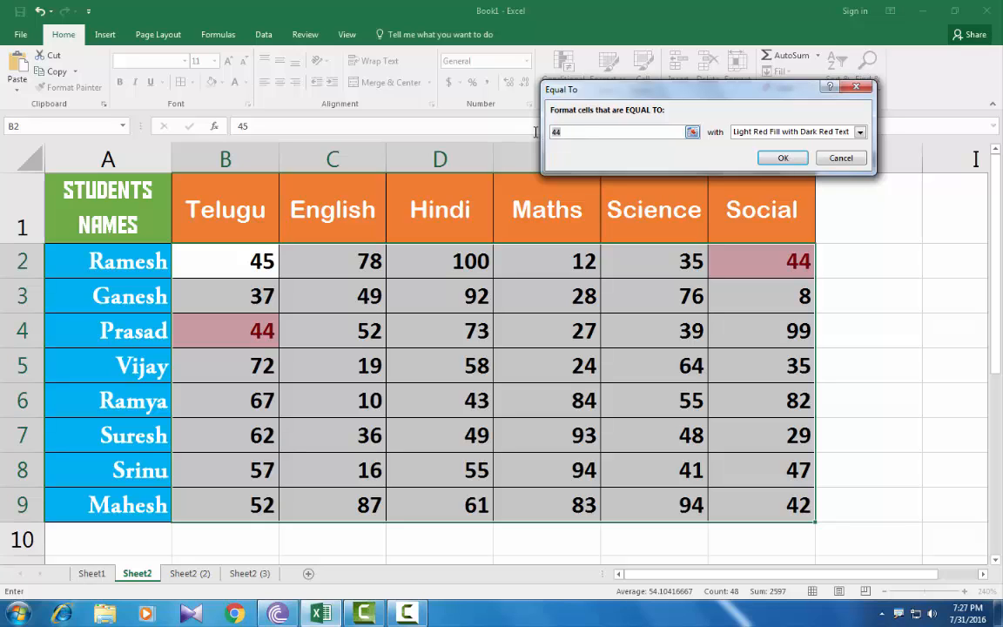
key(BackSpace)
key(BackSpace)
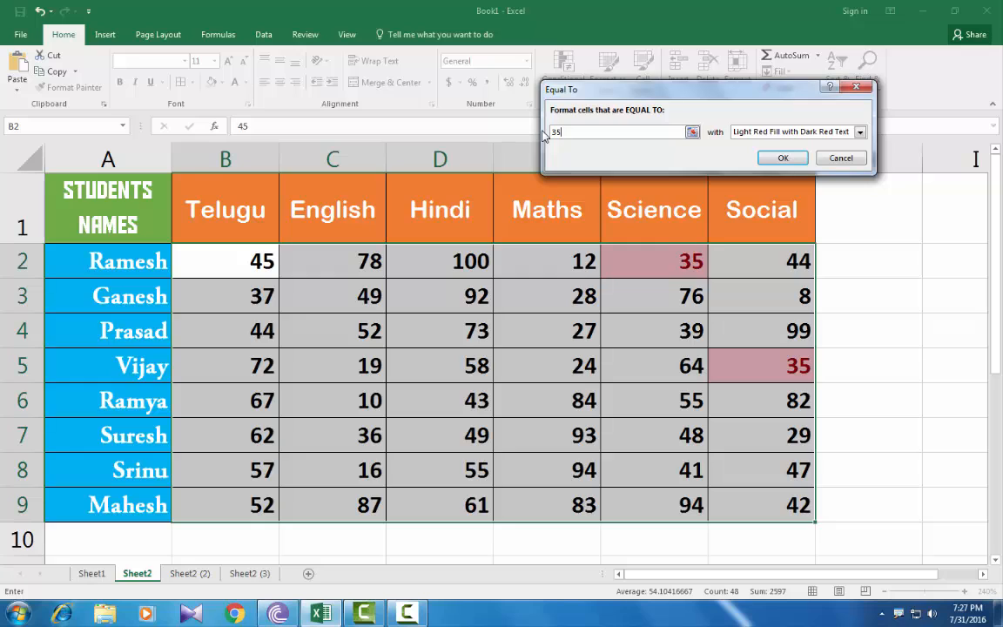
key(BackSpace)
key(BackSpace)
text(87)
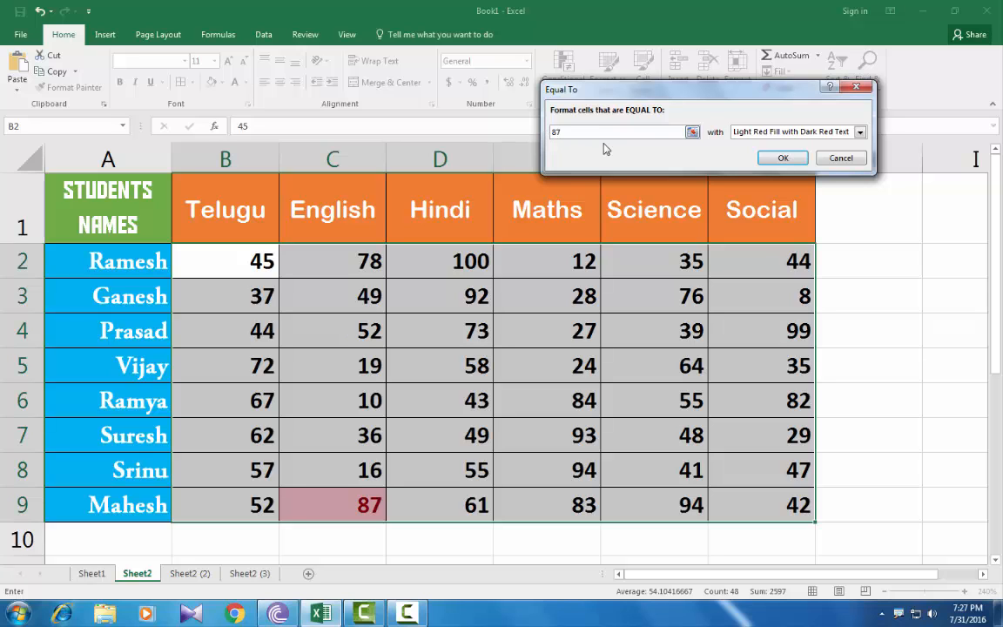
click(841, 157)
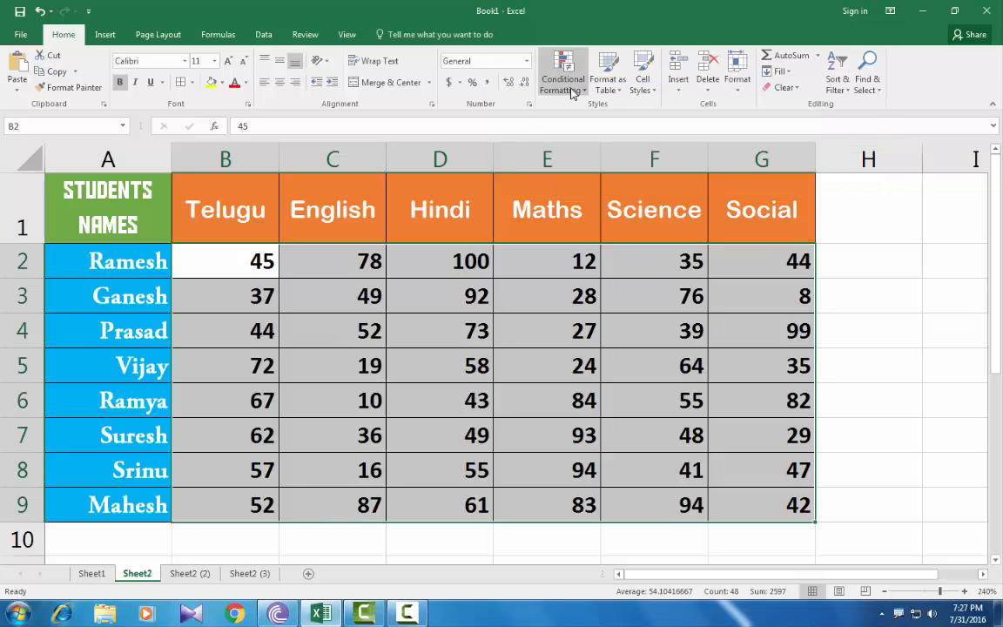
Preview a Duplicate Values highlight rule with Light Red Fill with Dark Red Text on the selected marks, and cancel it
click(574, 91)
mouse_move(609, 111)
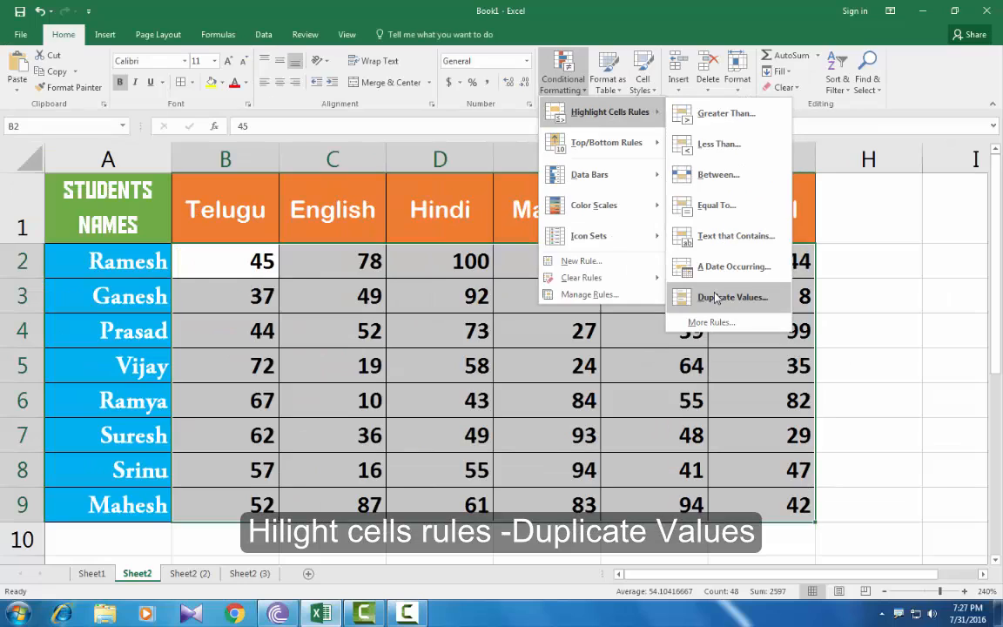
click(715, 302)
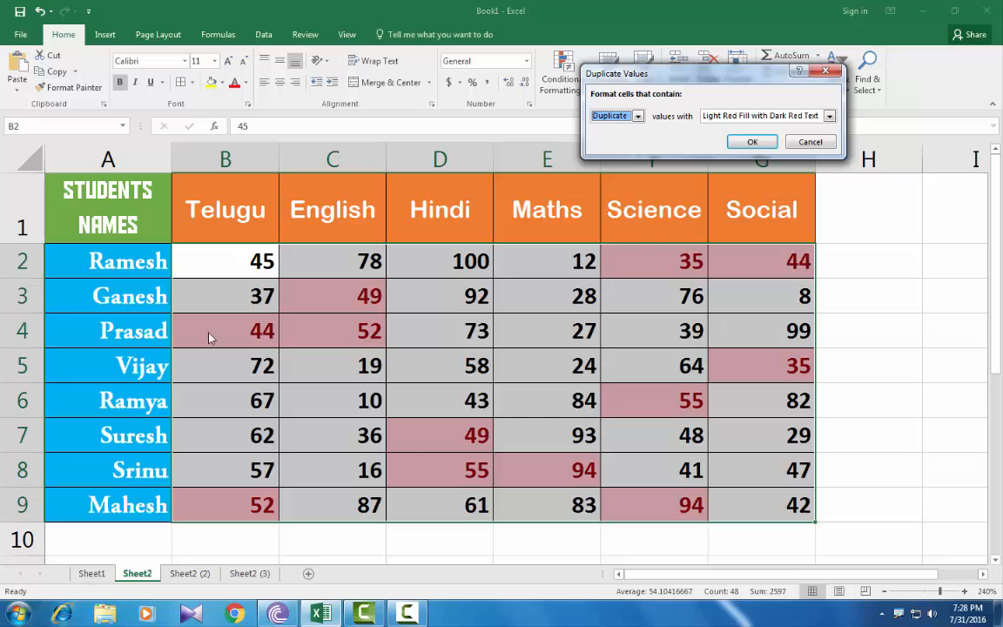
click(810, 143)
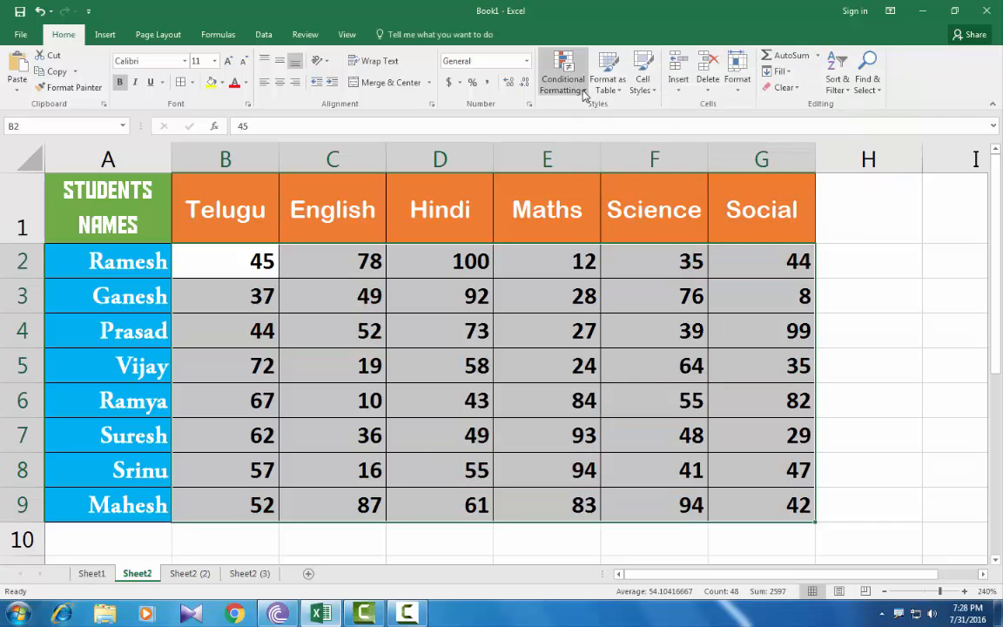
Preview a Top 10 Items rule on the selected marks with rank counts of 5 and 20, and cancel it
click(562, 77)
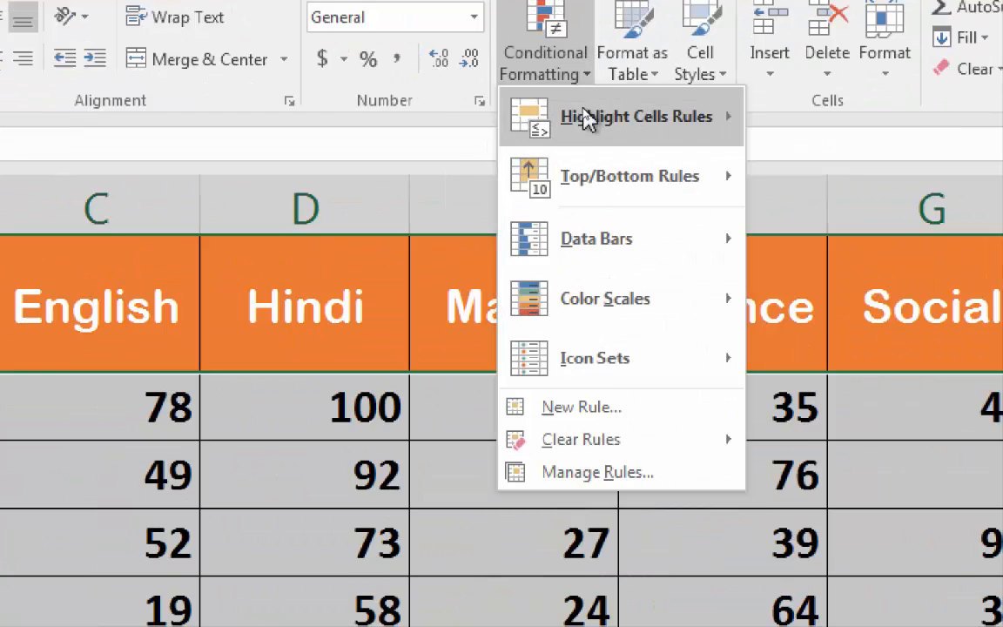
mouse_move(588, 120)
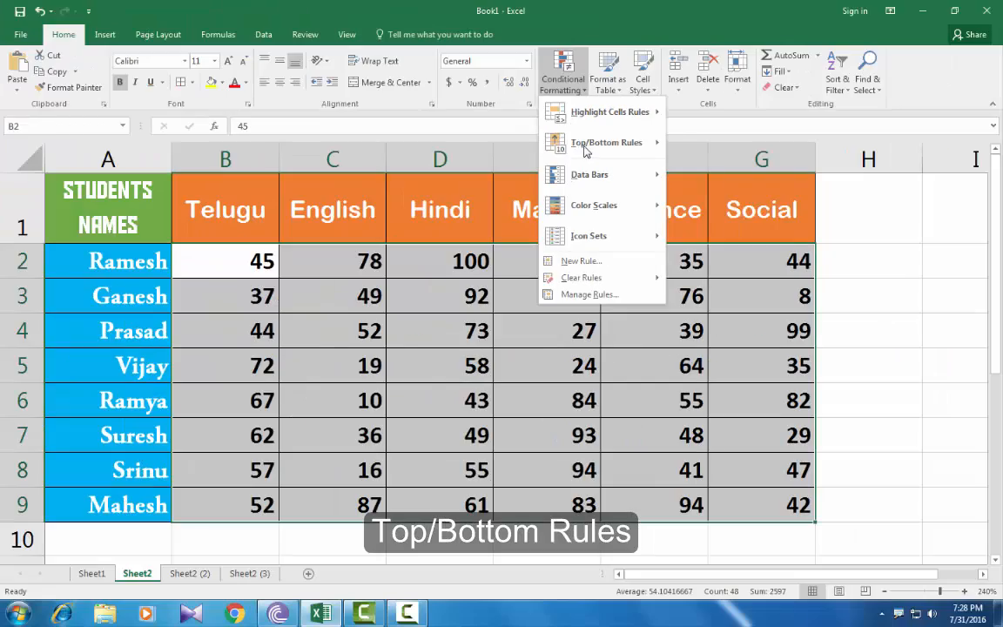
mouse_move(586, 154)
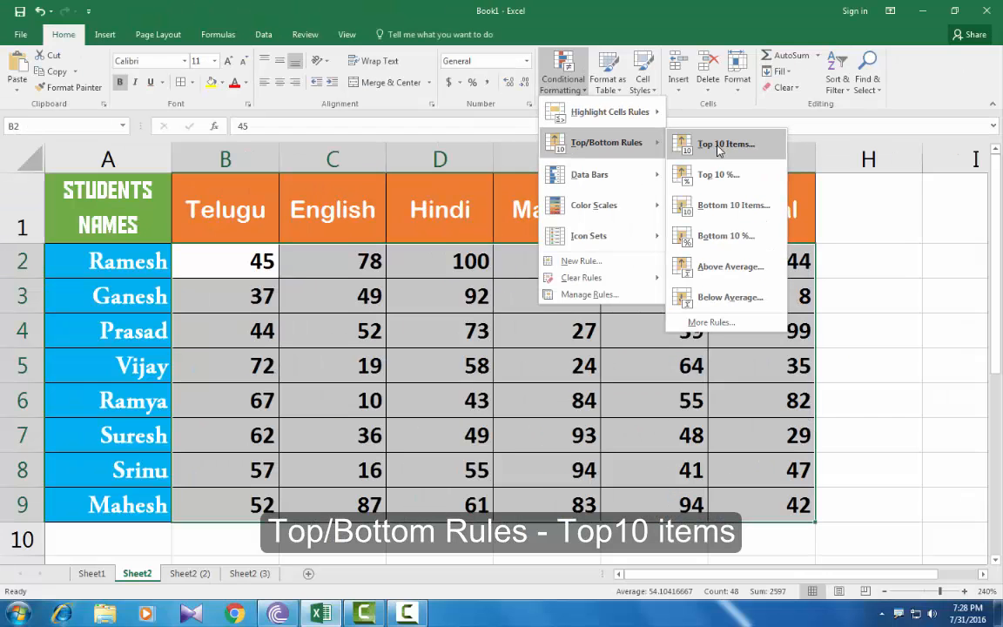
click(721, 146)
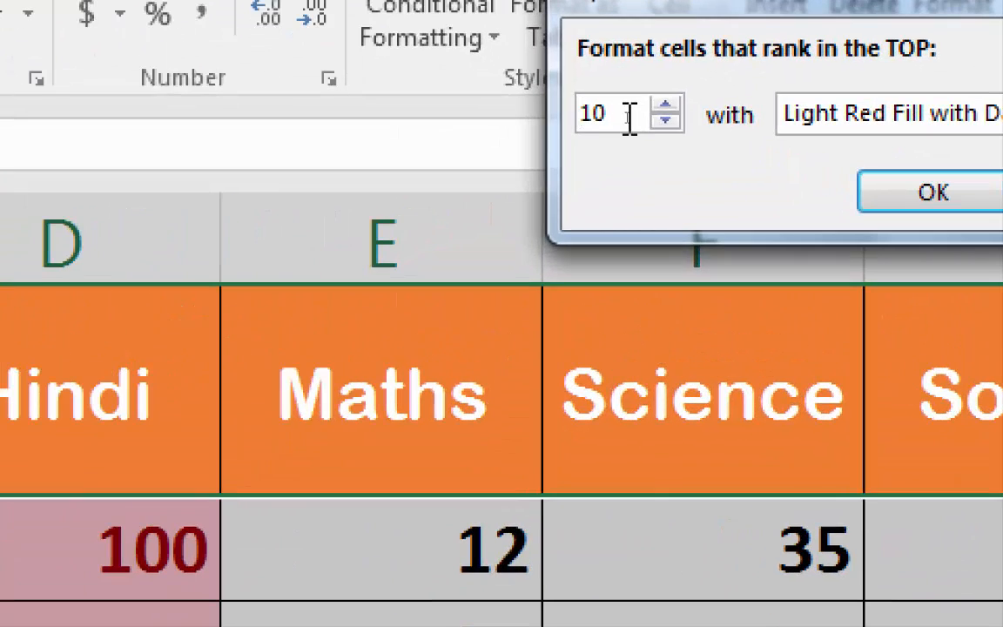
drag(628, 117, 605, 121)
text(5)
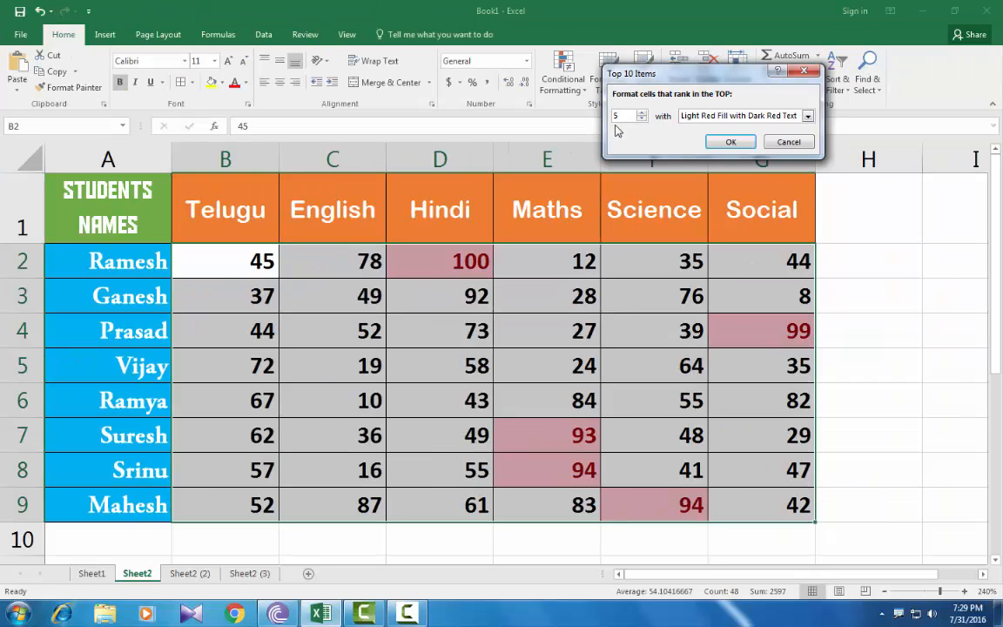
drag(621, 116, 599, 116)
text(20)
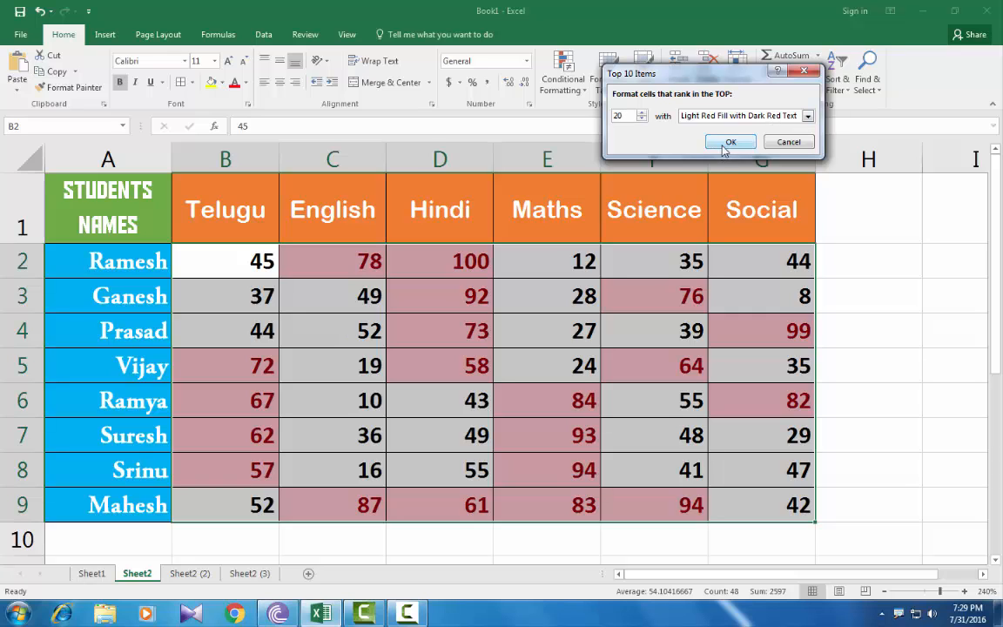
click(787, 142)
Preview a Bottom 10 Items rule on the selected marks with rank counts of 2 and 30, and cancel it
click(563, 77)
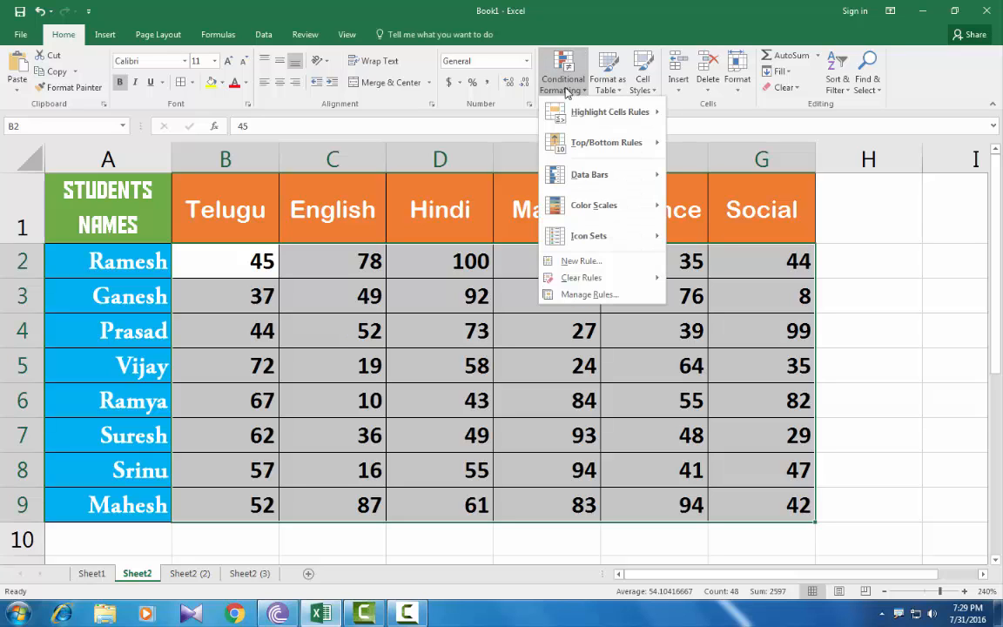
mouse_move(584, 144)
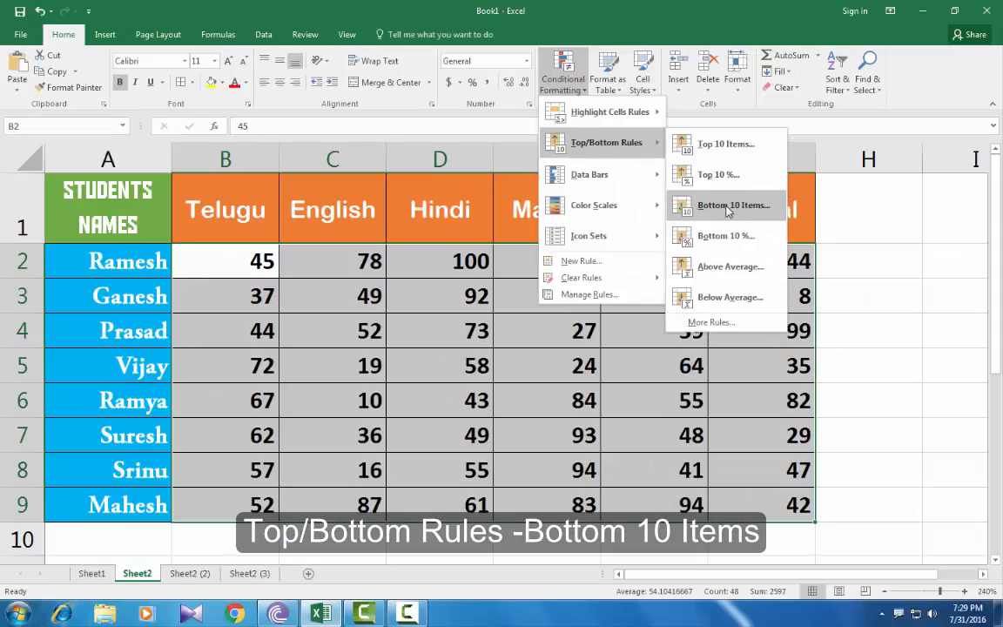
click(728, 211)
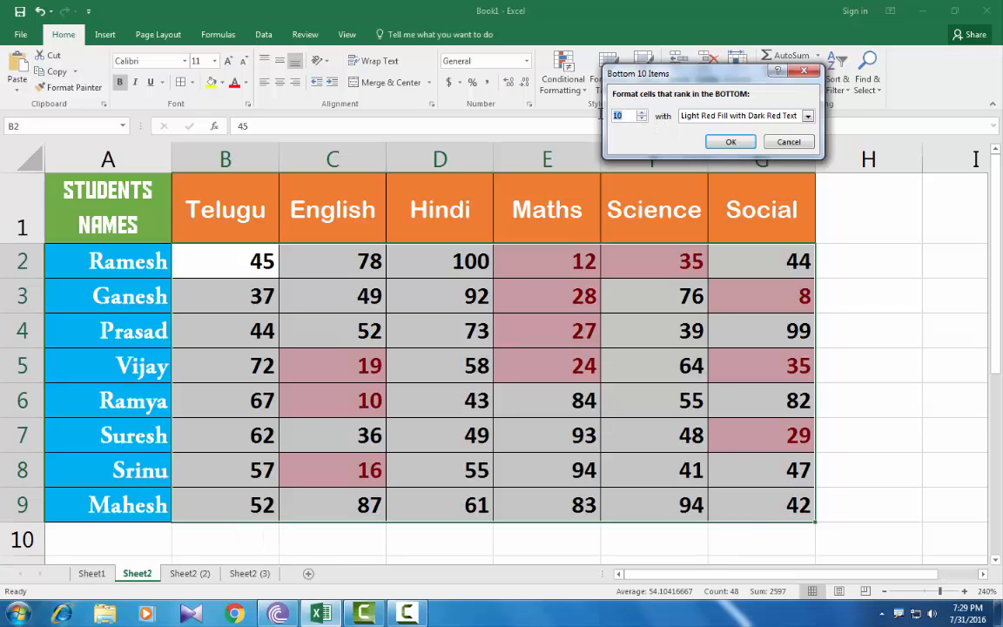
text(2)
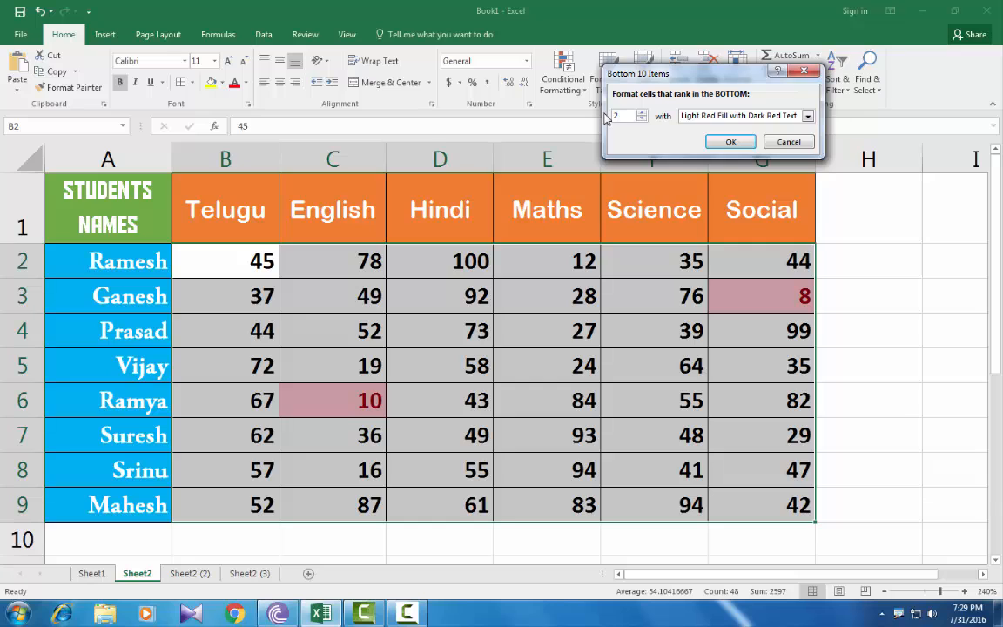
drag(627, 115, 593, 113)
text(30)
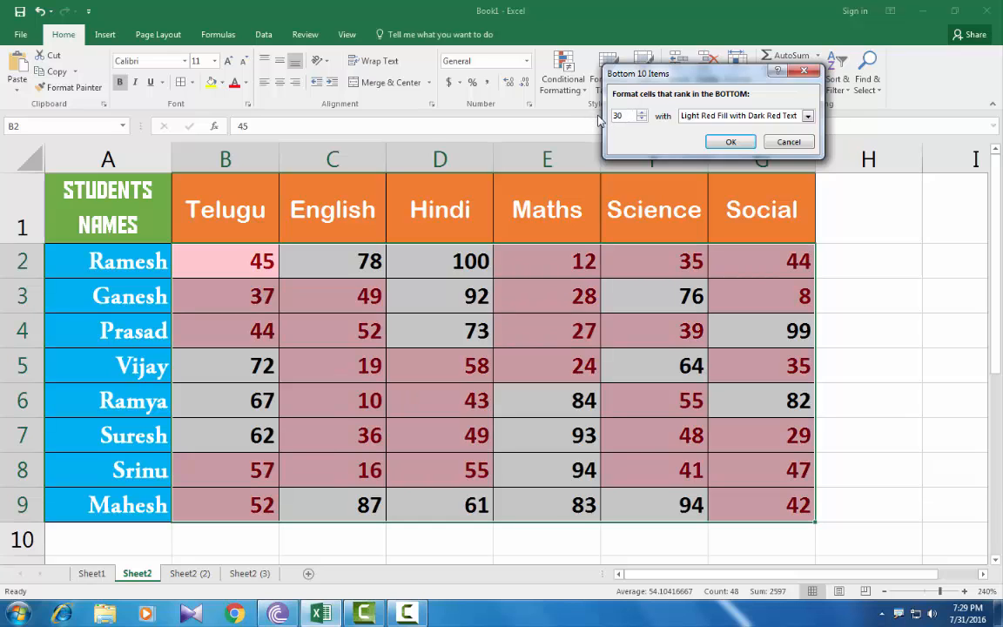
click(788, 141)
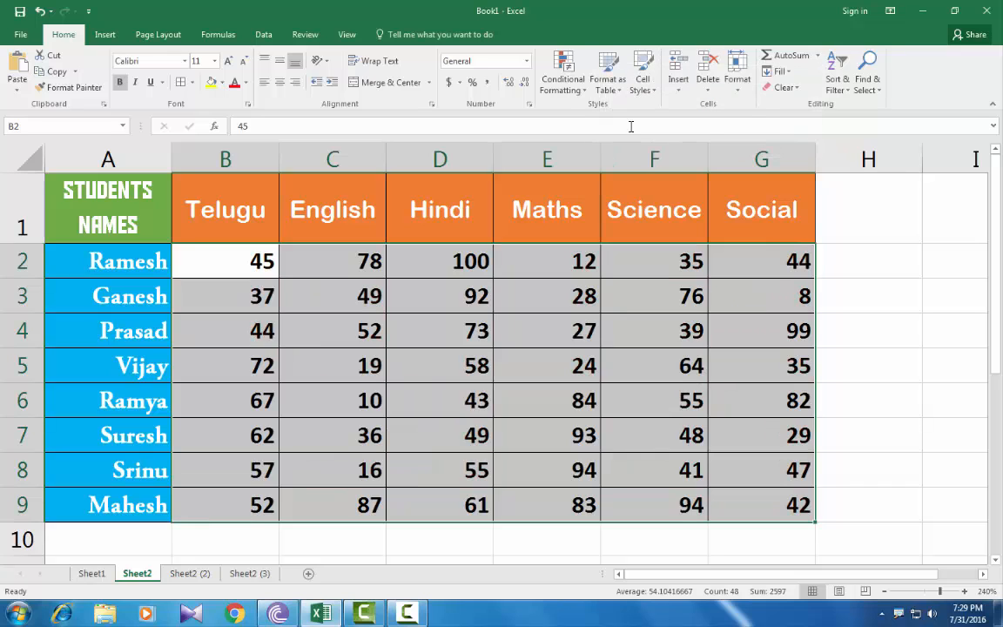
Preview an Above Average rule with Light Red Fill with Dark Red Text on the selected marks, and cancel it
click(569, 94)
mouse_move(587, 142)
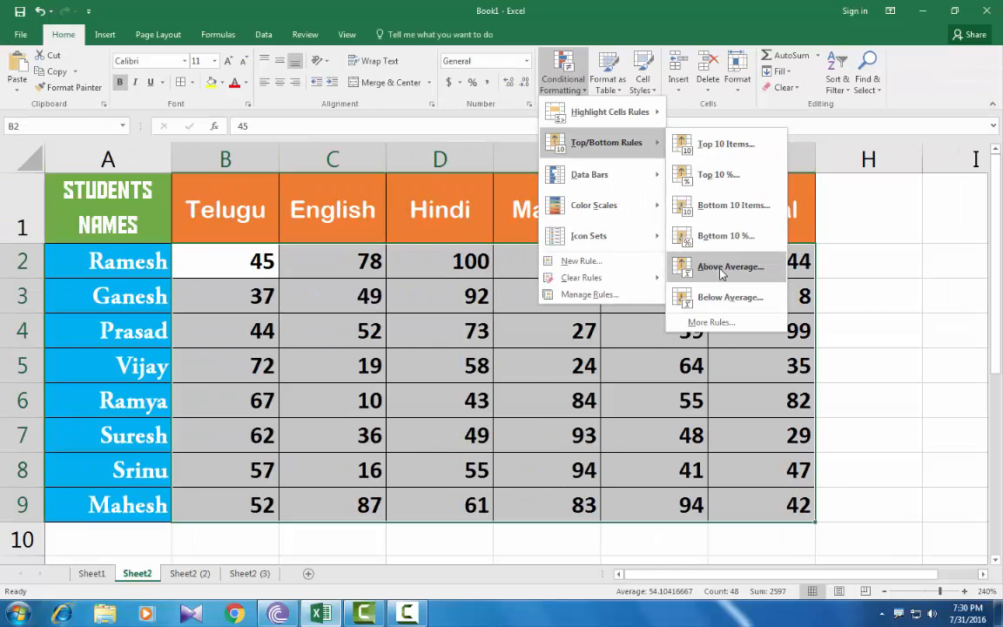
click(720, 266)
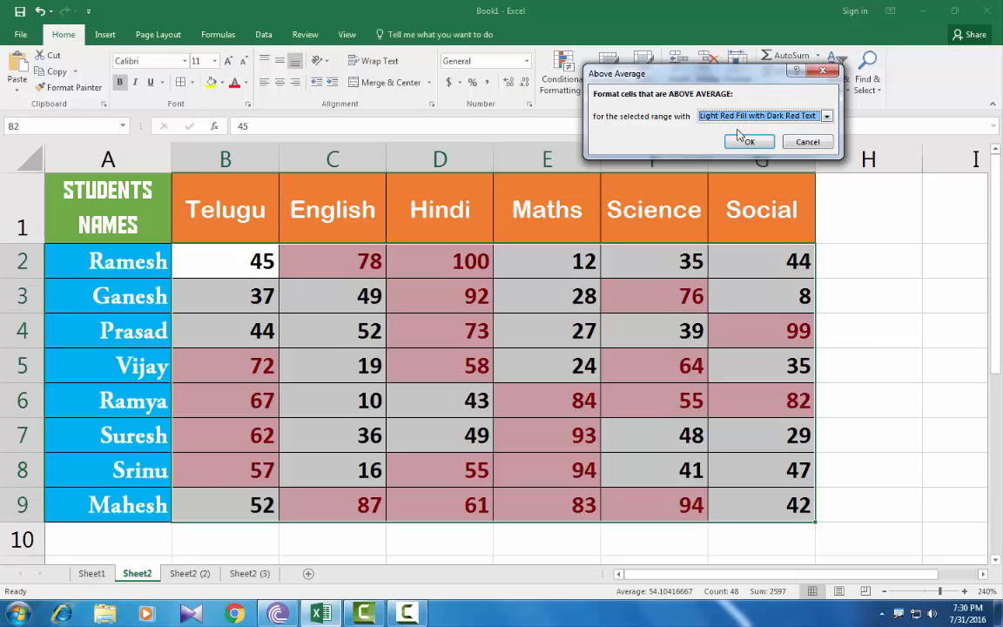
click(807, 141)
Preview a Below Average rule with Light Red Fill with Dark Red Text on the selected marks, and cancel it
click(571, 84)
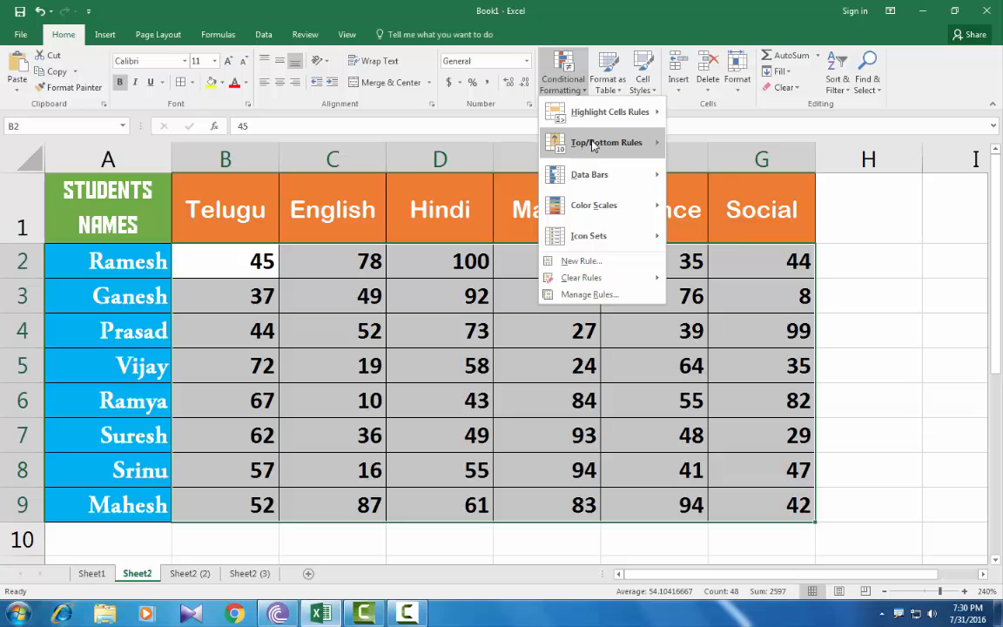
mouse_move(582, 148)
click(708, 296)
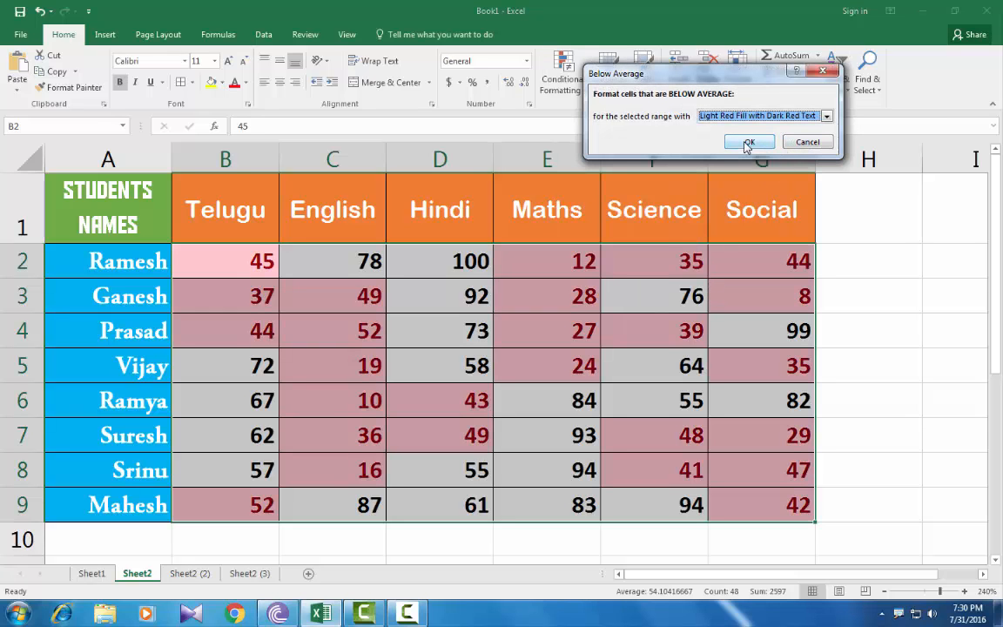
click(809, 141)
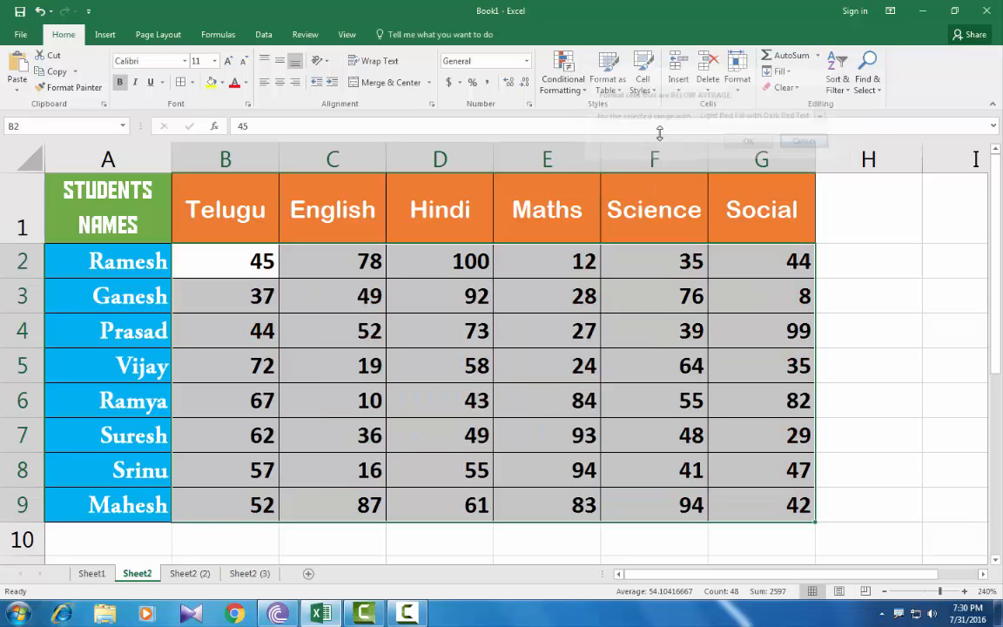
click(570, 87)
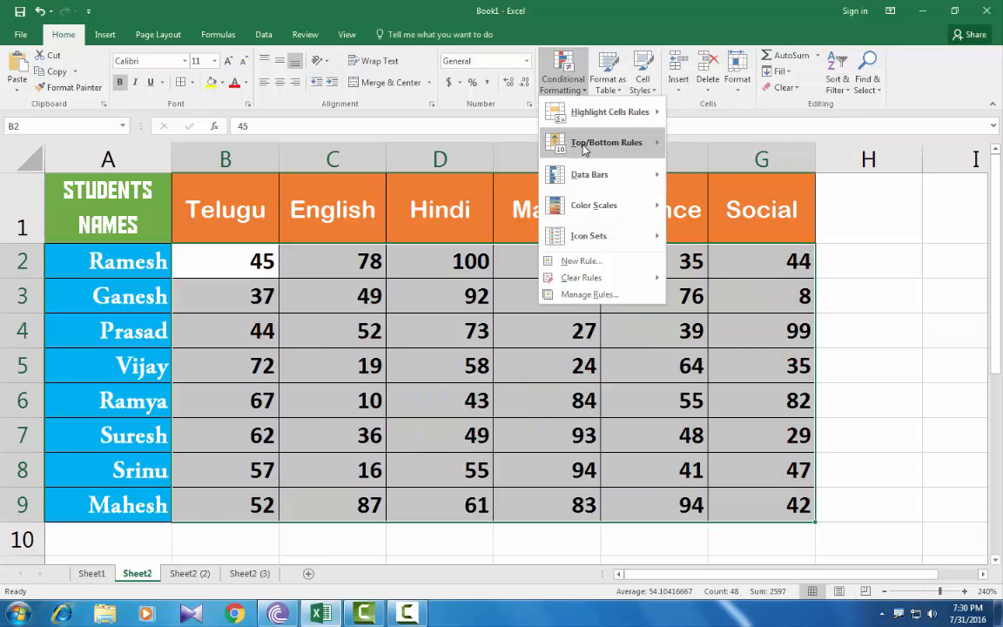
mouse_move(584, 148)
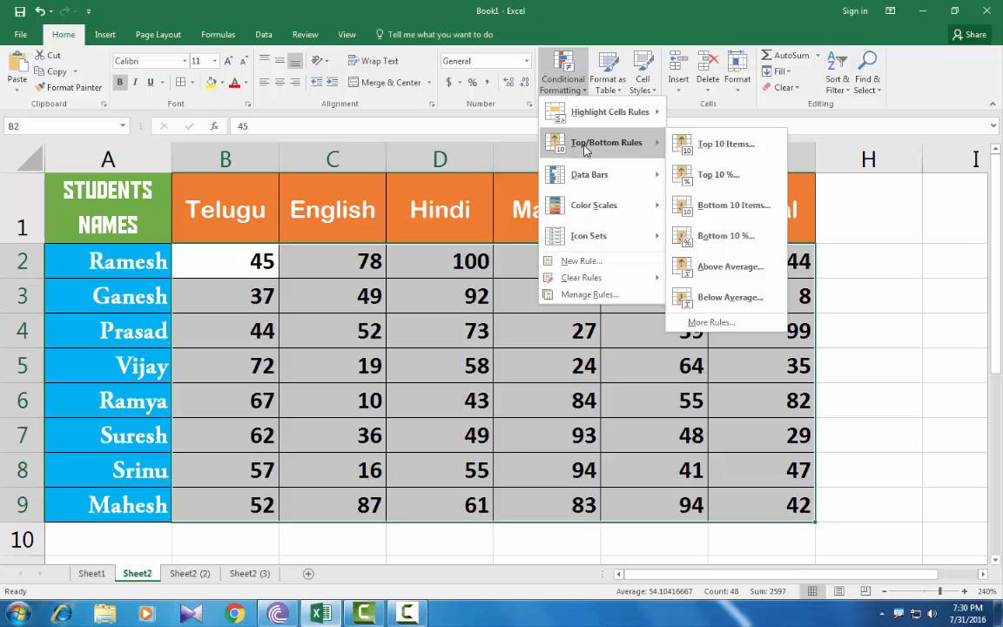
mouse_move(586, 181)
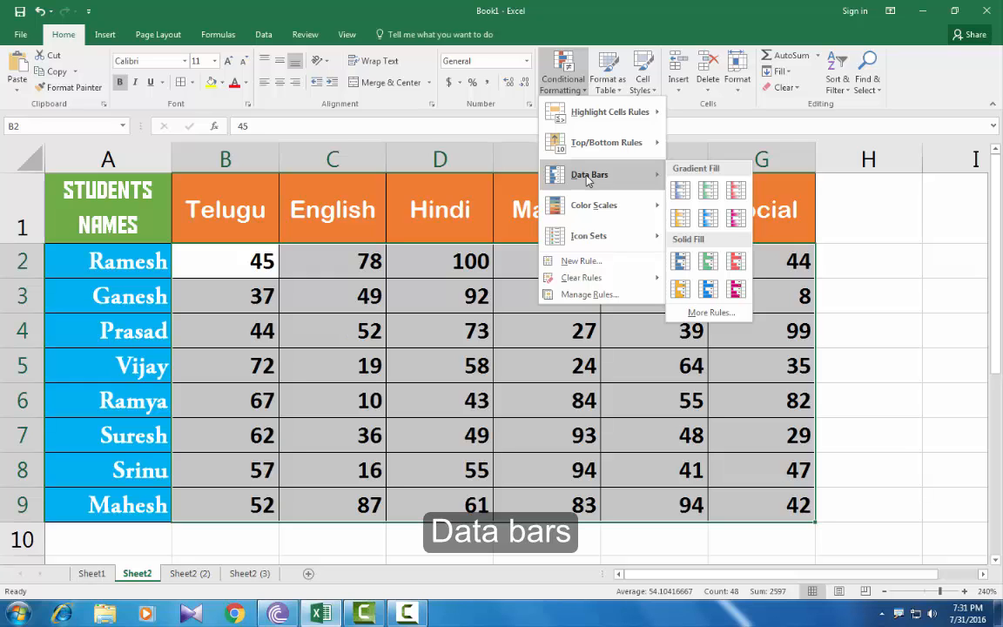
click(883, 275)
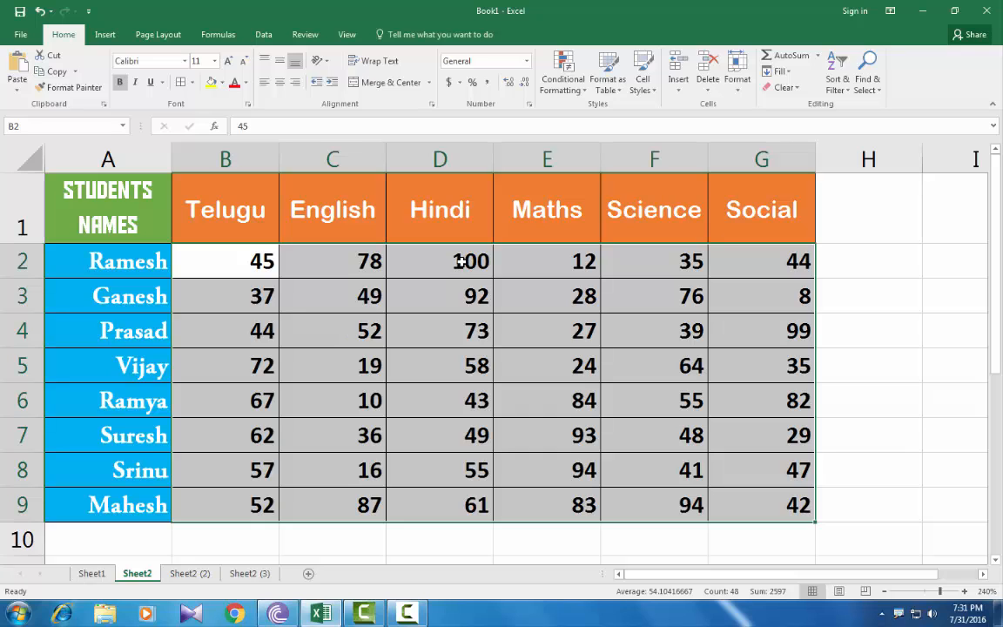
Apply the colored three-arrow directional icon set to the selected marks as conditional formatting
click(564, 78)
mouse_move(577, 177)
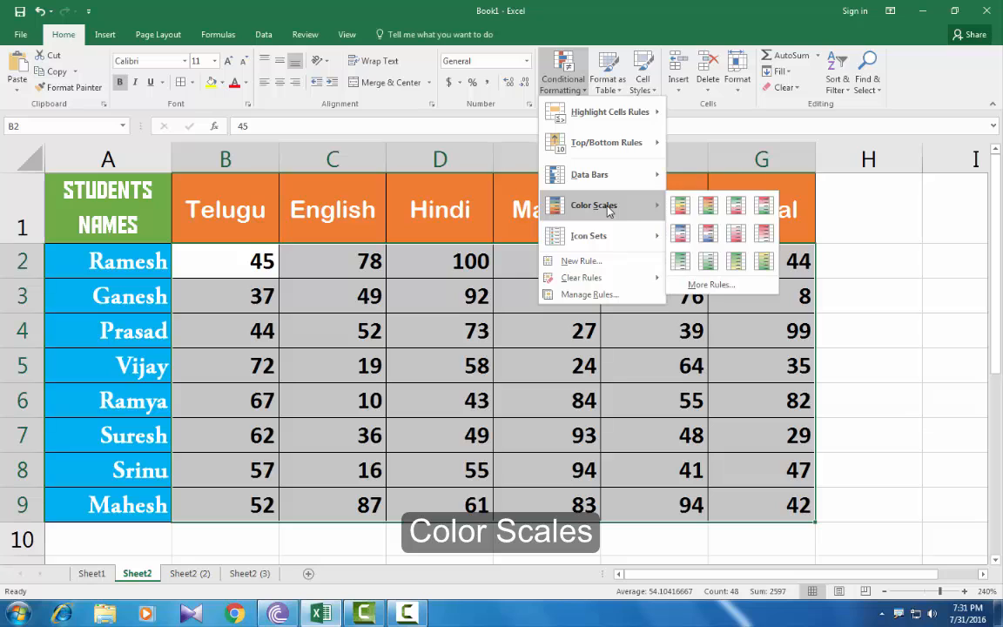
mouse_move(590, 238)
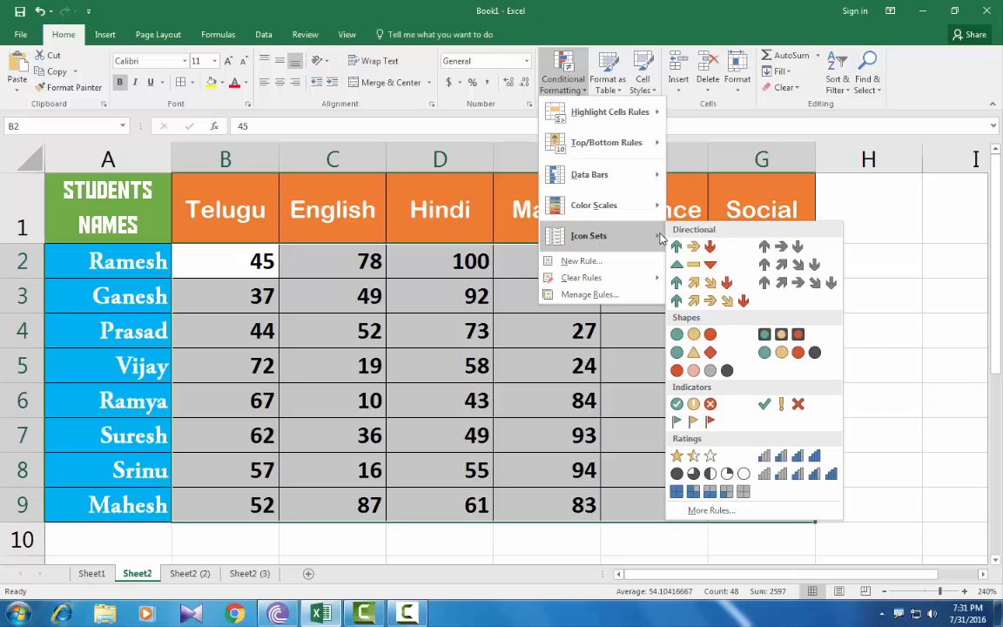
click(691, 250)
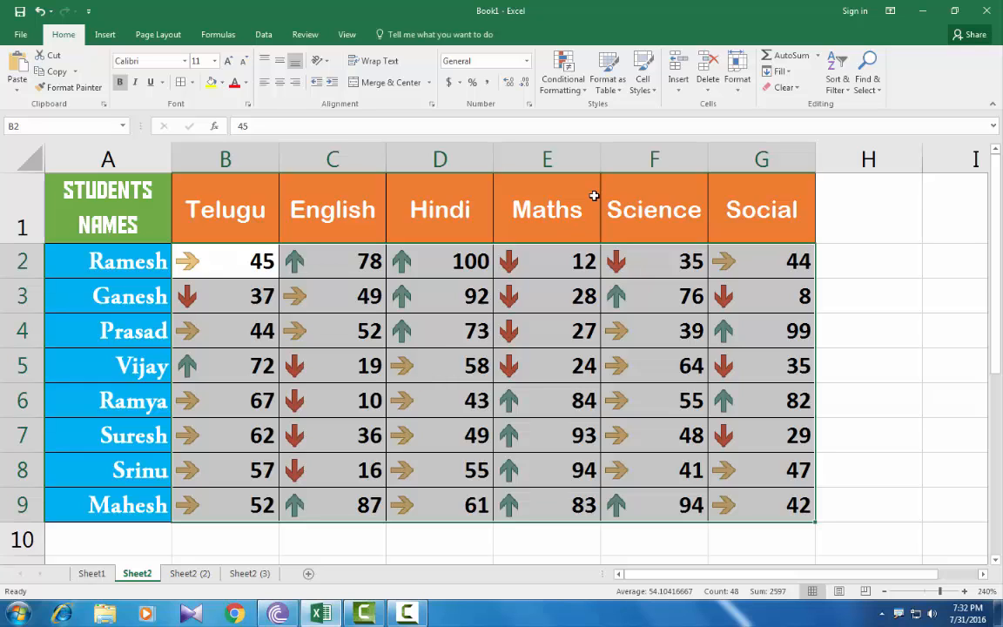
Replace the arrow icons on the selected marks with the four-level signal-bar ratings icon set, and deselect the range
click(575, 93)
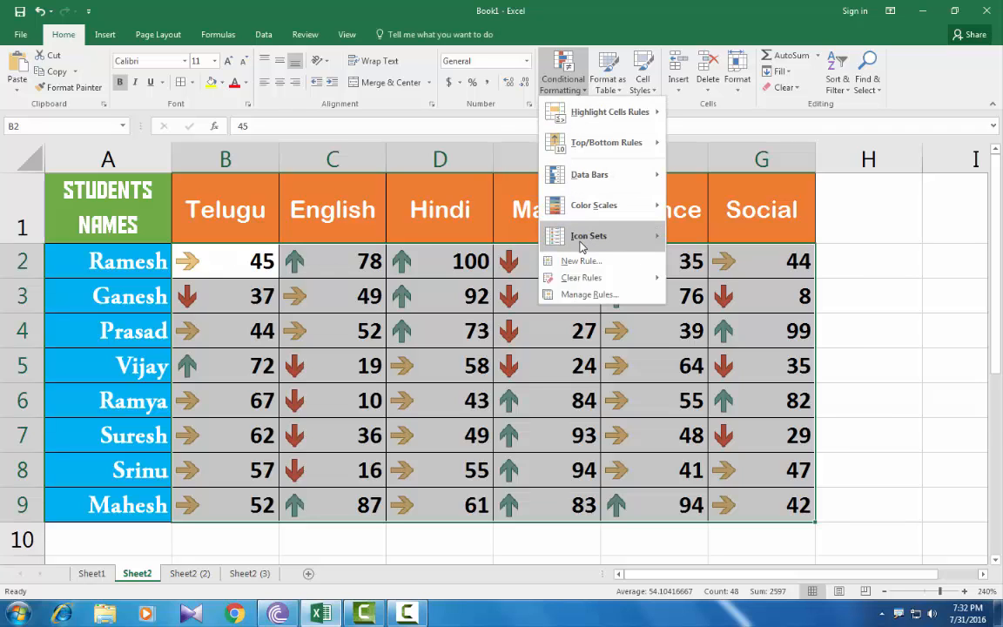
mouse_move(639, 242)
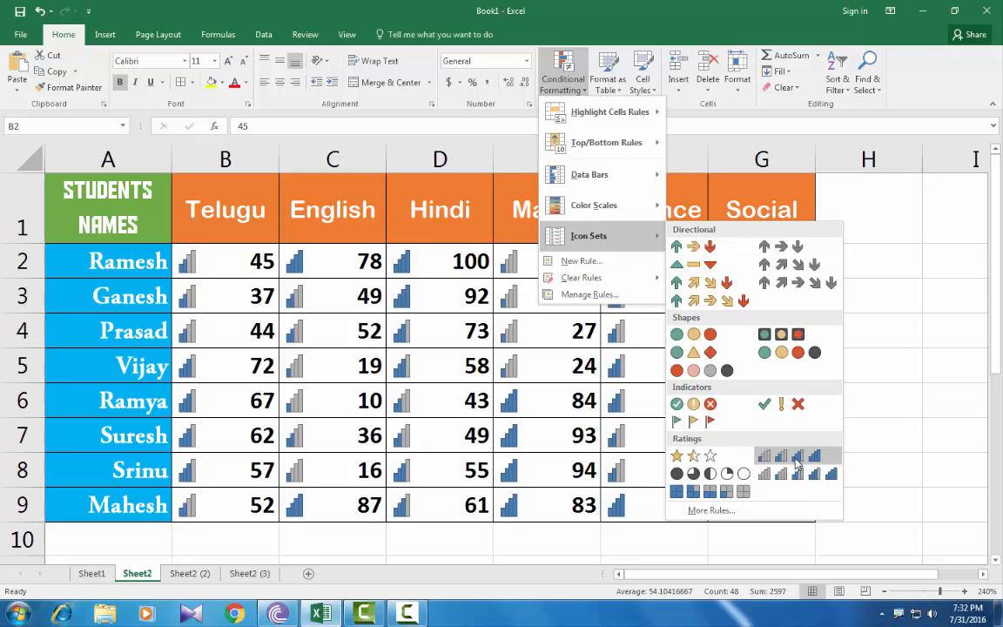
click(795, 460)
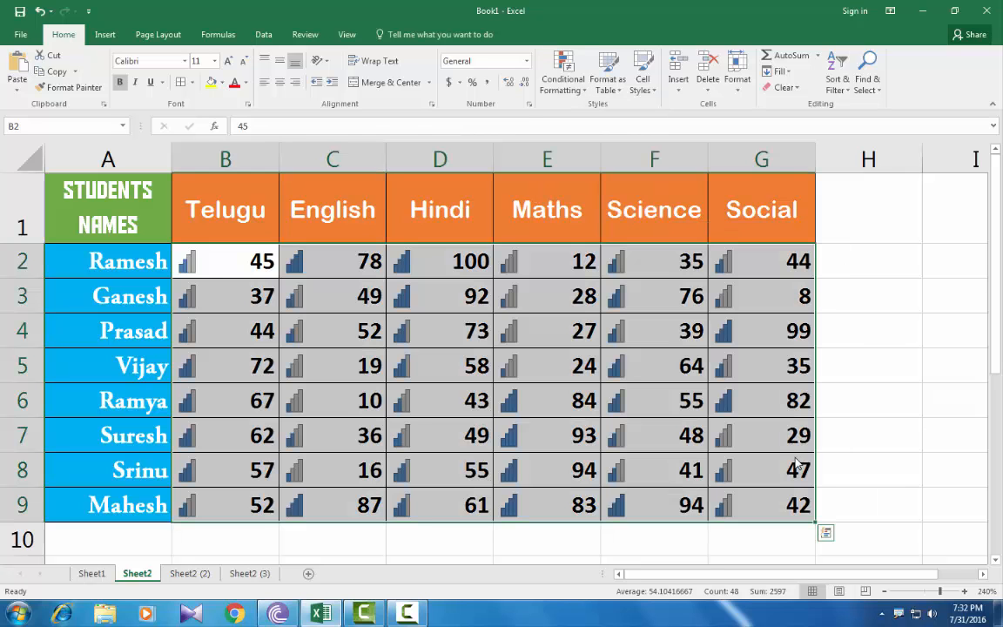
click(866, 405)
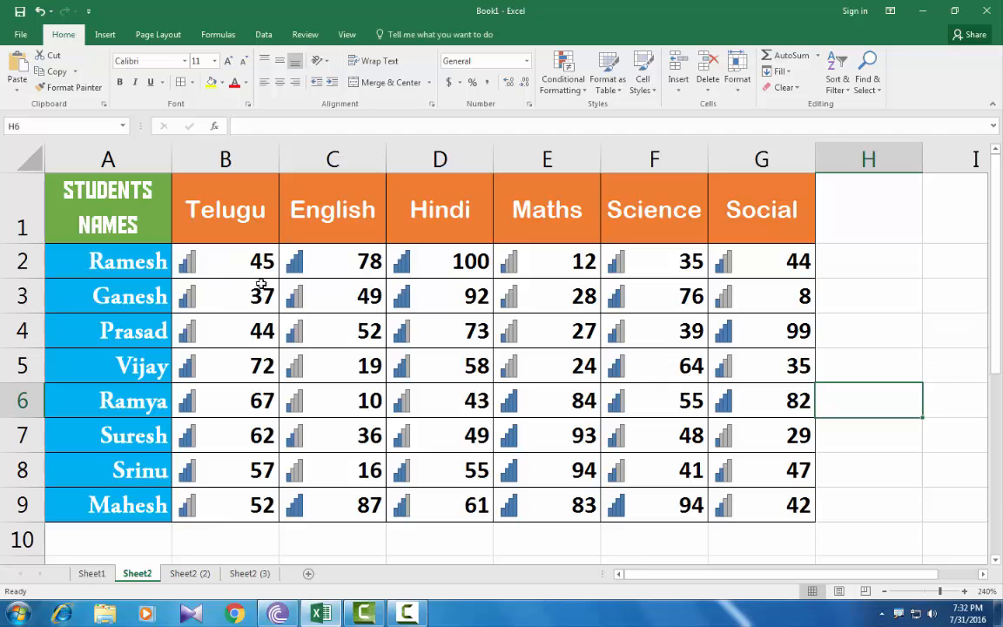
Reselect the marks in B2:G9 and clear the conditional formatting rules from the selected cells only
drag(224, 266, 768, 502)
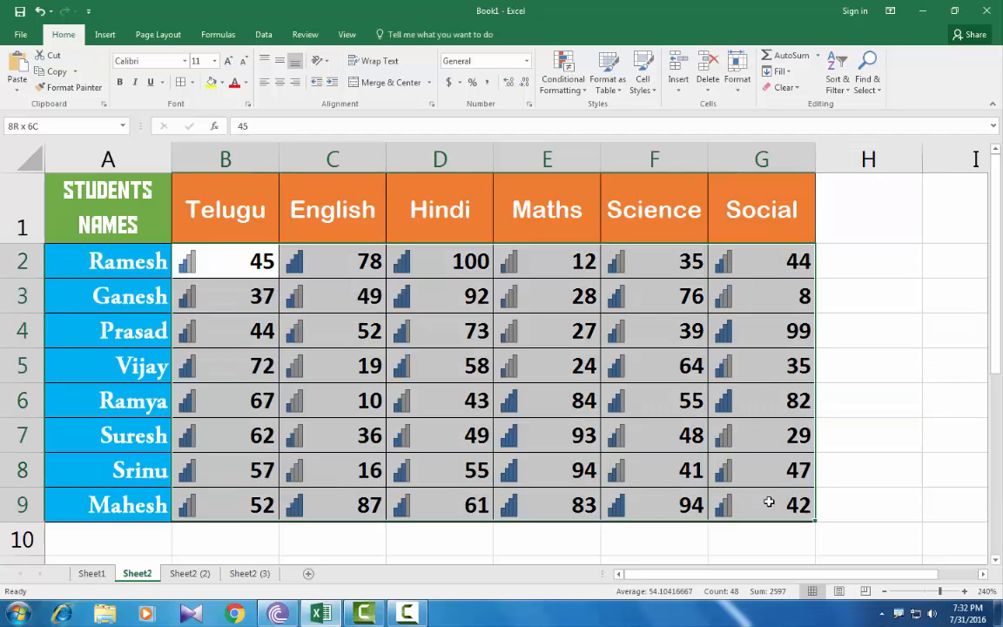
click(564, 80)
mouse_move(597, 280)
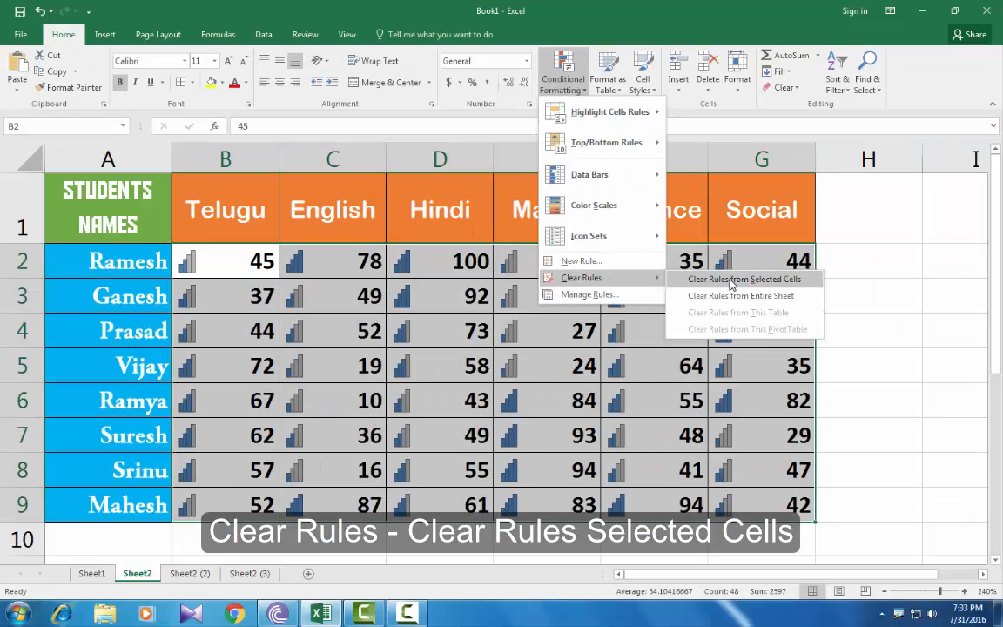
click(729, 280)
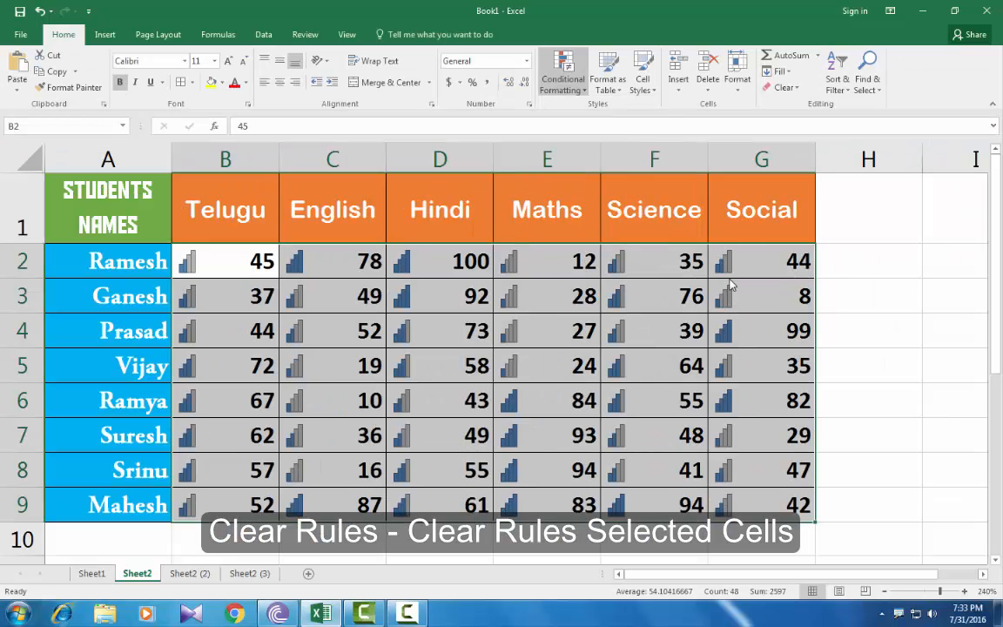